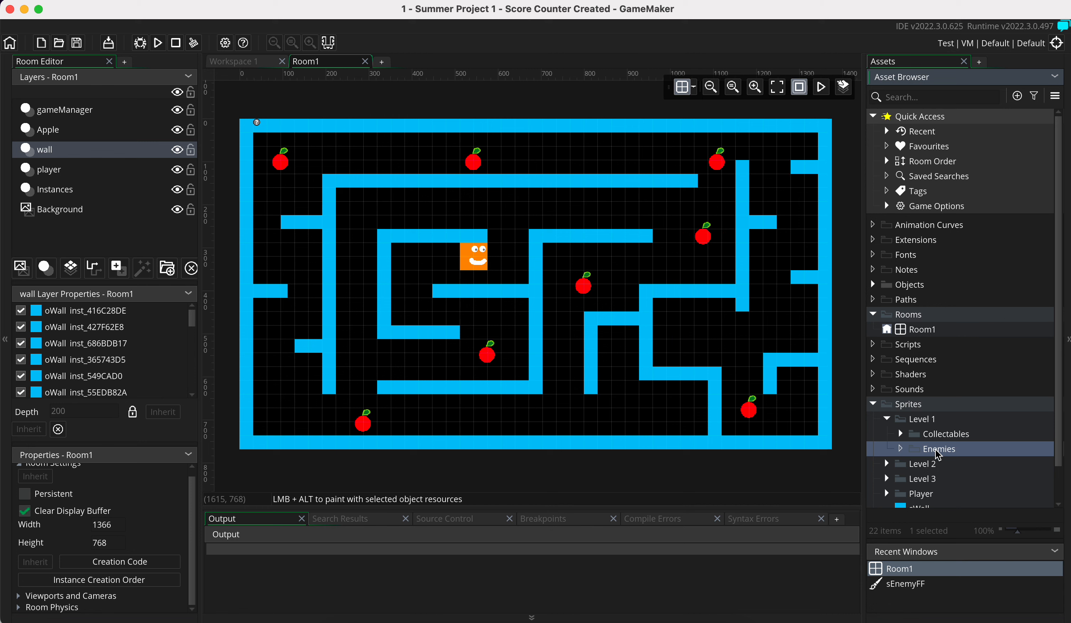
Create a new sprite in the Level 1 Enemies group of the Sprites folder and name it sEnemyFF
{"action": "right_click", "coordinate": [937, 452]}
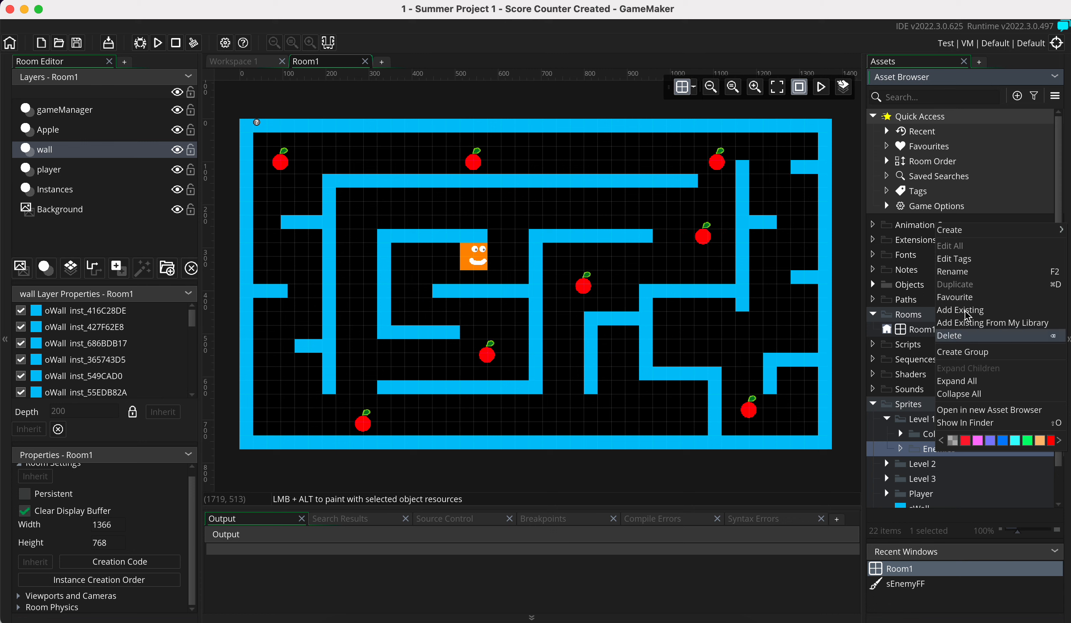
{"action": "mouse_move", "coordinate": [963, 233]}
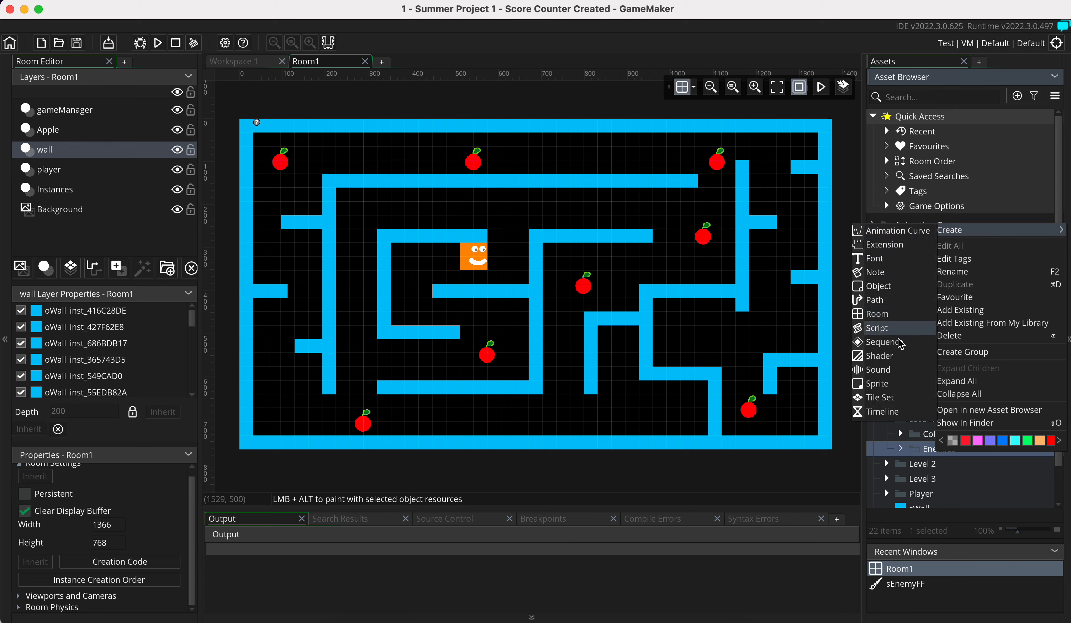
{"action": "left_click", "coordinate": [895, 385]}
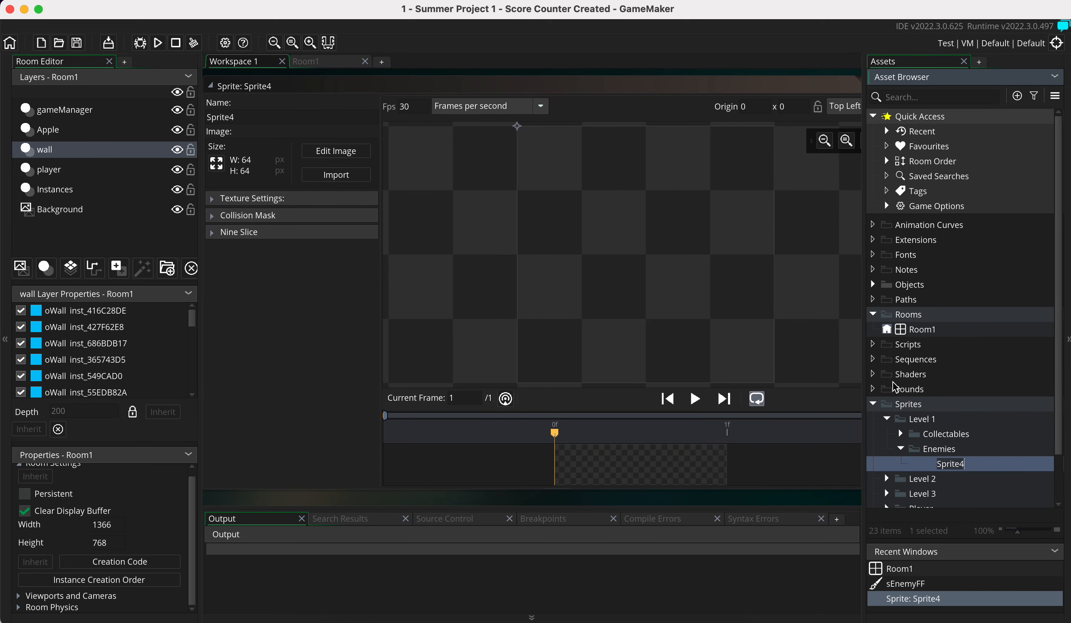
{"action": "type", "text": "sEnemyFF"}
{"action": "key", "text": "Return"}
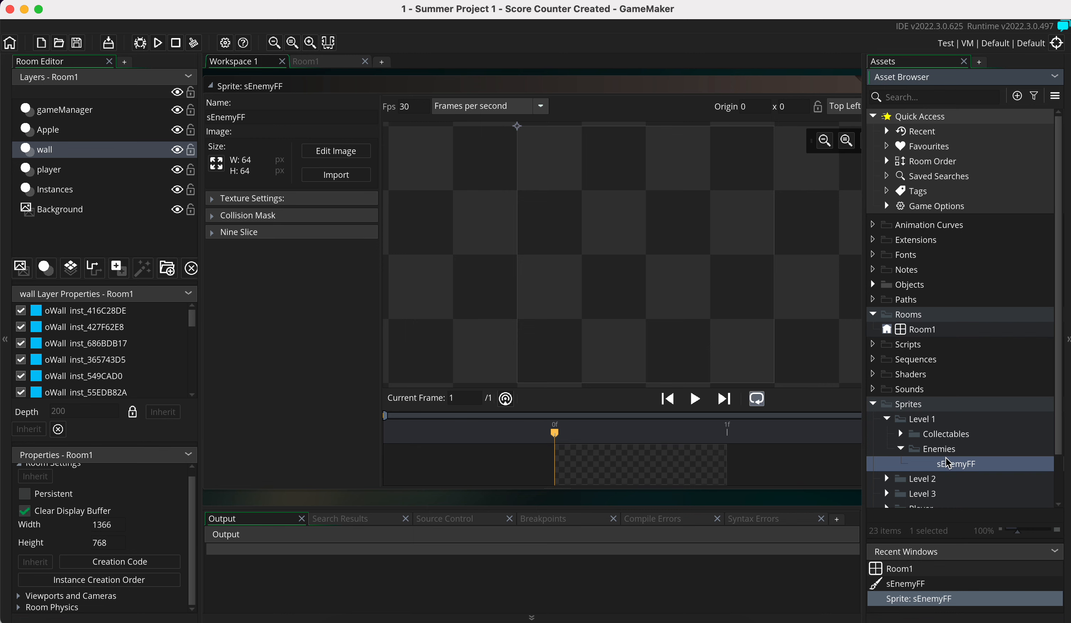
Open the sprite's image for editing, choose the Line tool and set the drawing colour to a darker yellow, hex E5E244
{"action": "left_click", "coordinate": [342, 151]}
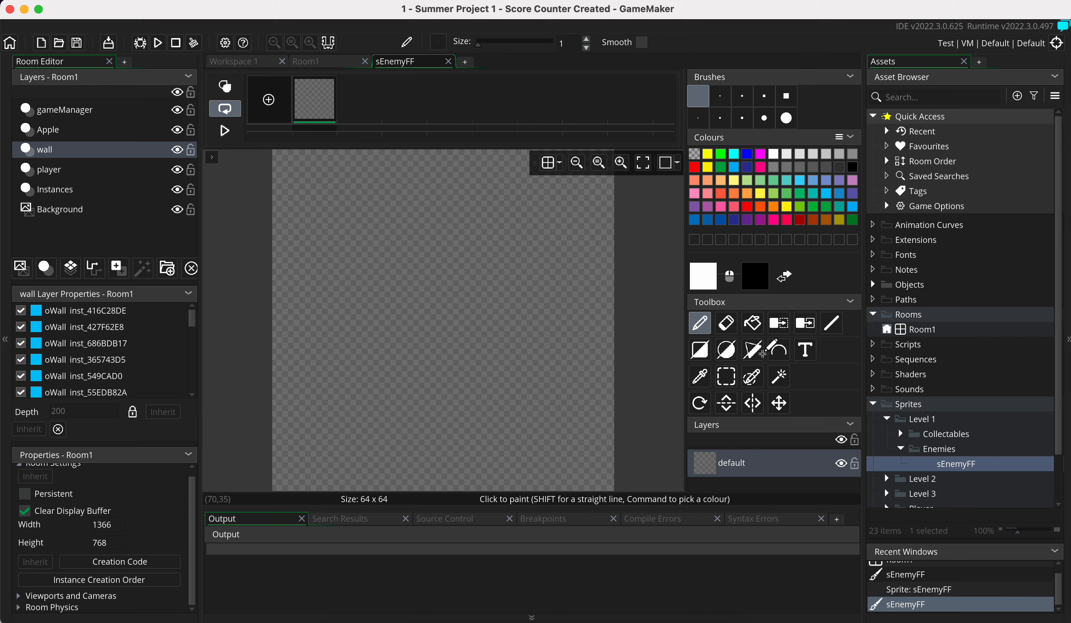
{"action": "left_click", "coordinate": [834, 328]}
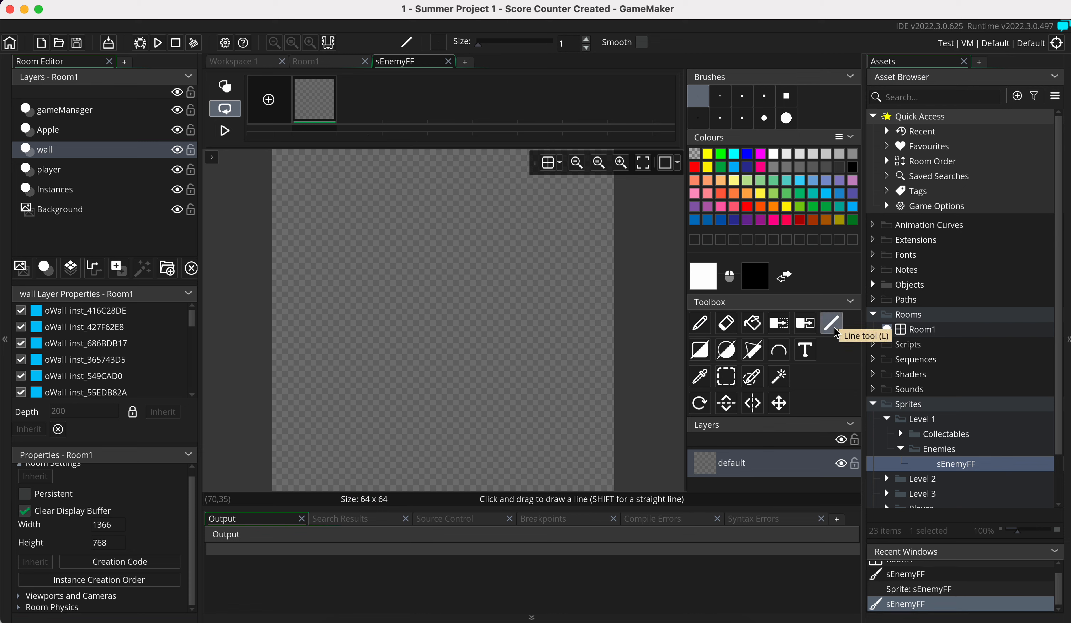
{"action": "left_click", "coordinate": [762, 195]}
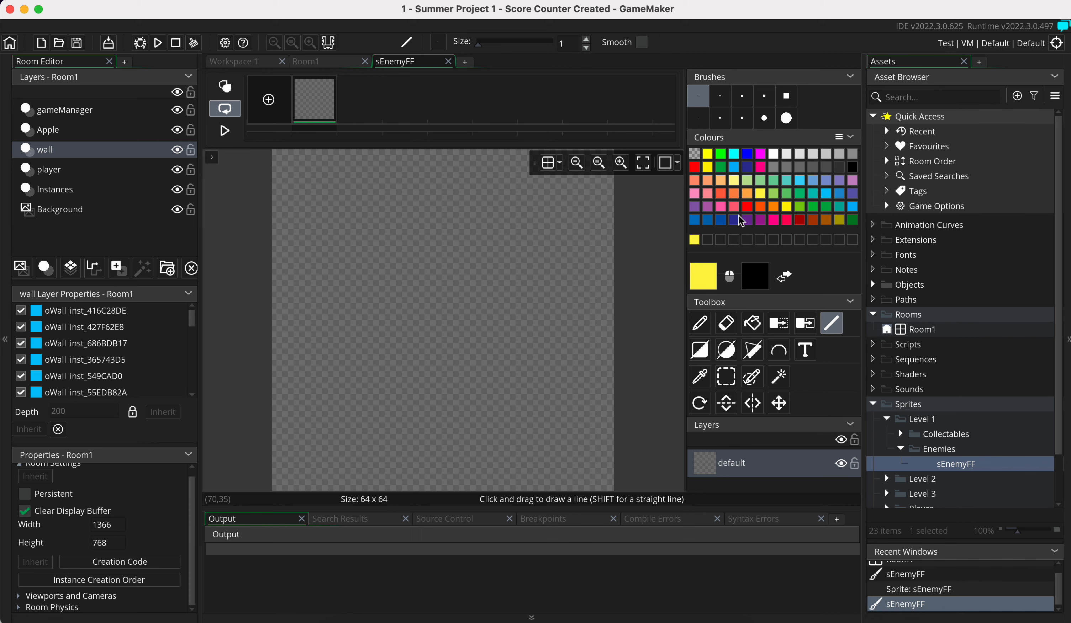
{"action": "left_click", "coordinate": [703, 276]}
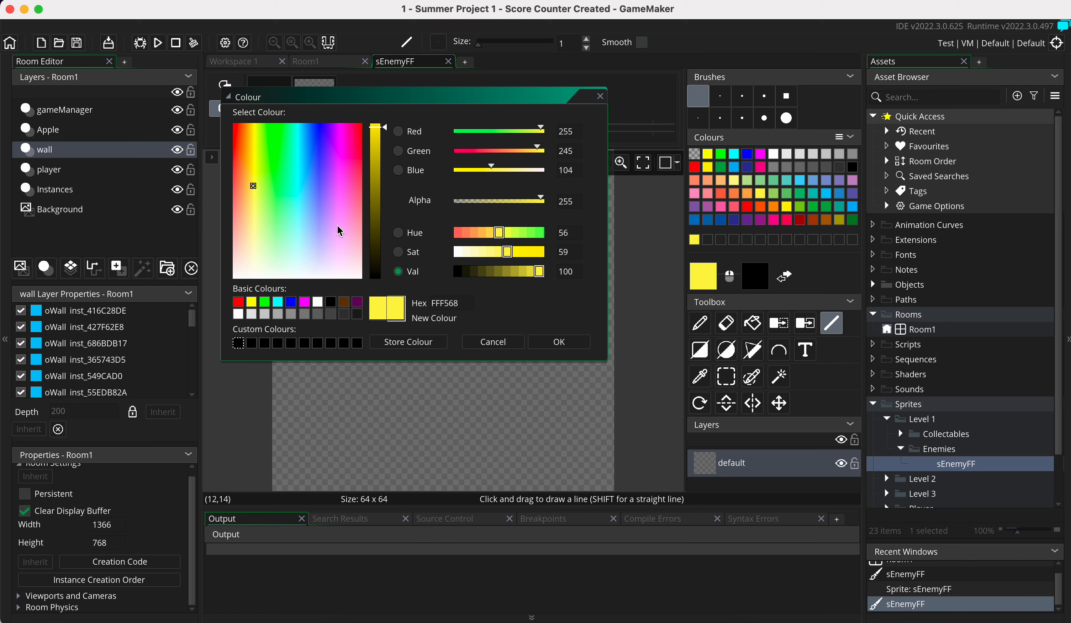
{"action": "left_click", "coordinate": [255, 183]}
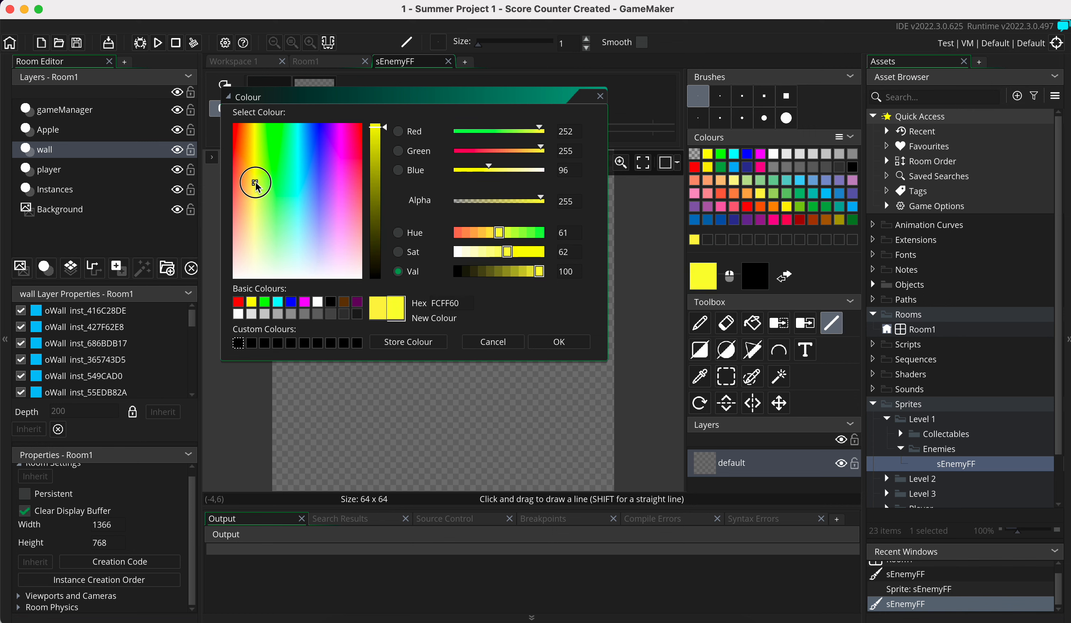
{"action": "left_click_drag", "start_coordinate": [255, 183], "coordinate": [254, 182]}
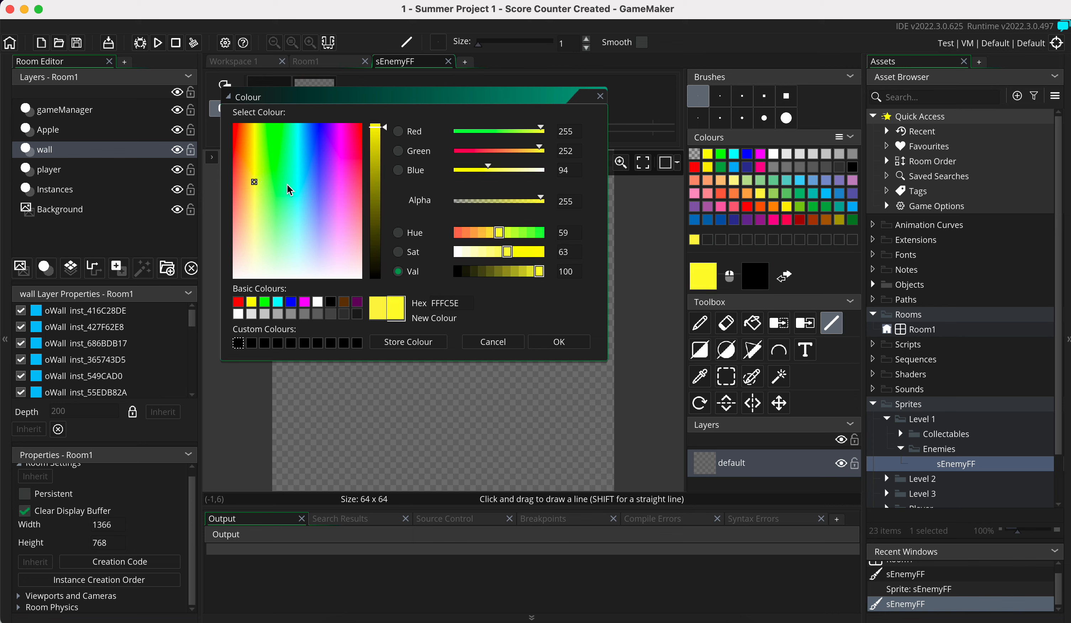
{"action": "left_click", "coordinate": [528, 270]}
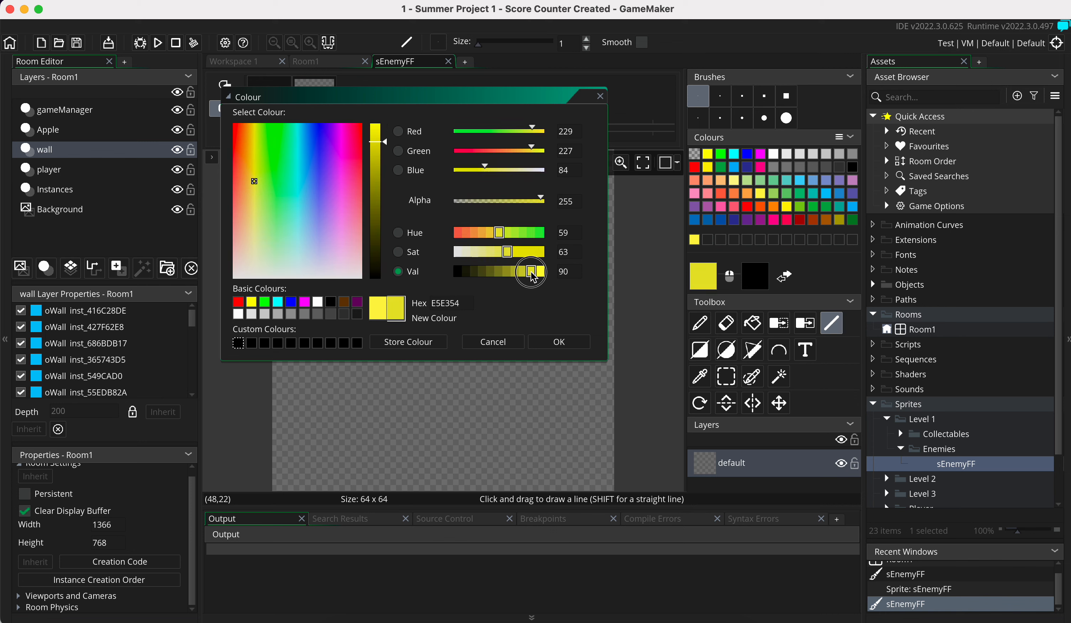
{"action": "left_click", "coordinate": [512, 253]}
{"action": "left_click", "coordinate": [524, 254]}
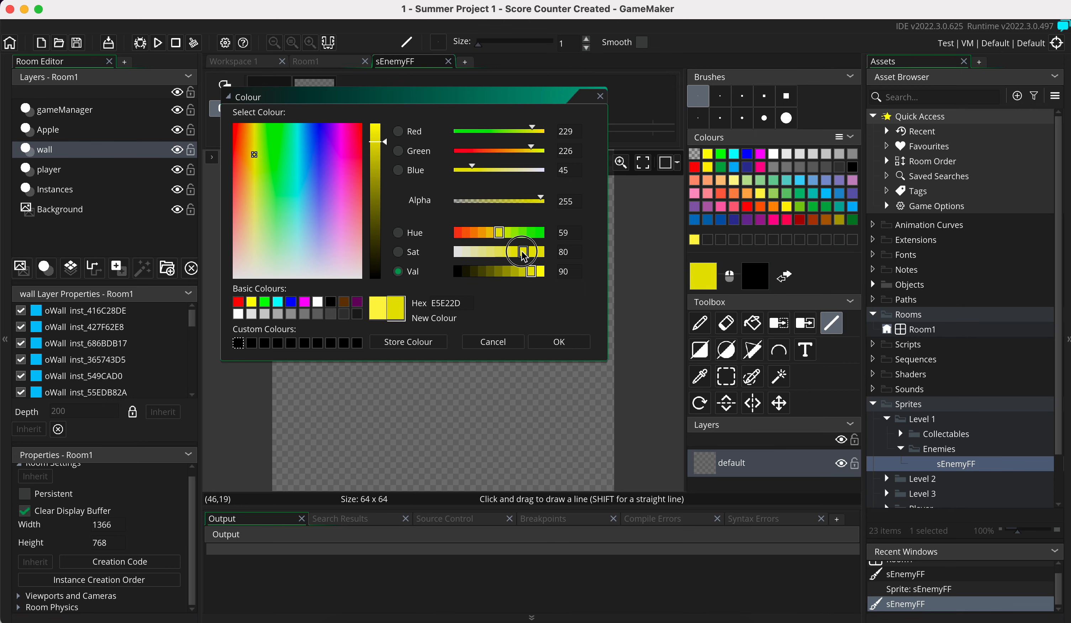
{"action": "left_click", "coordinate": [513, 254]}
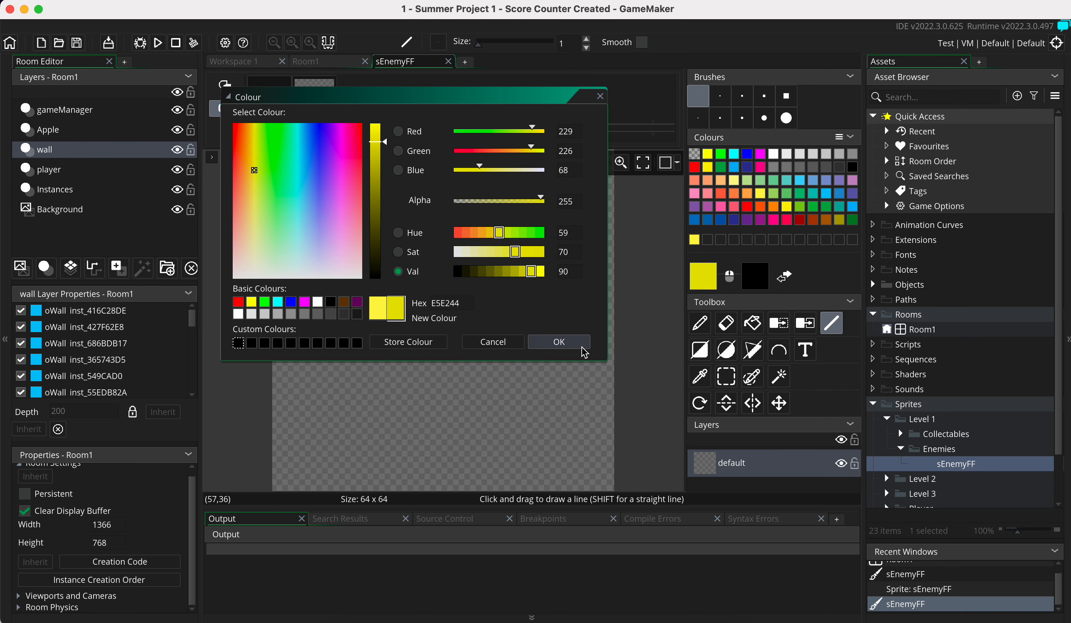
{"action": "left_click", "coordinate": [560, 341]}
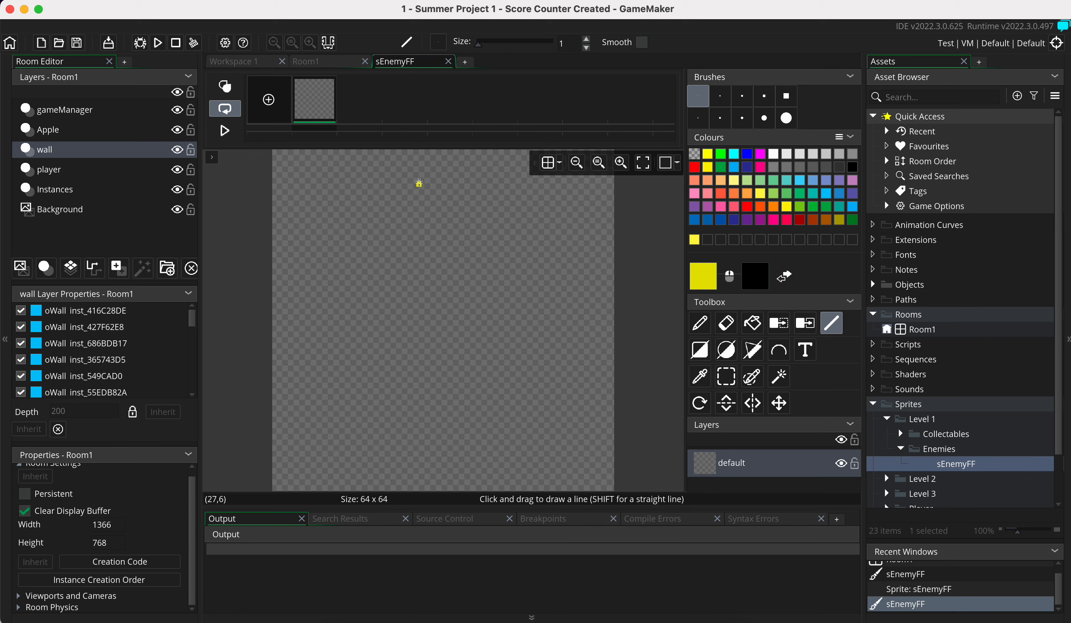
Draw a vertical yellow body about 58 px tall down the middle of the canvas with the square brush at size 21
{"action": "left_click", "coordinate": [786, 98]}
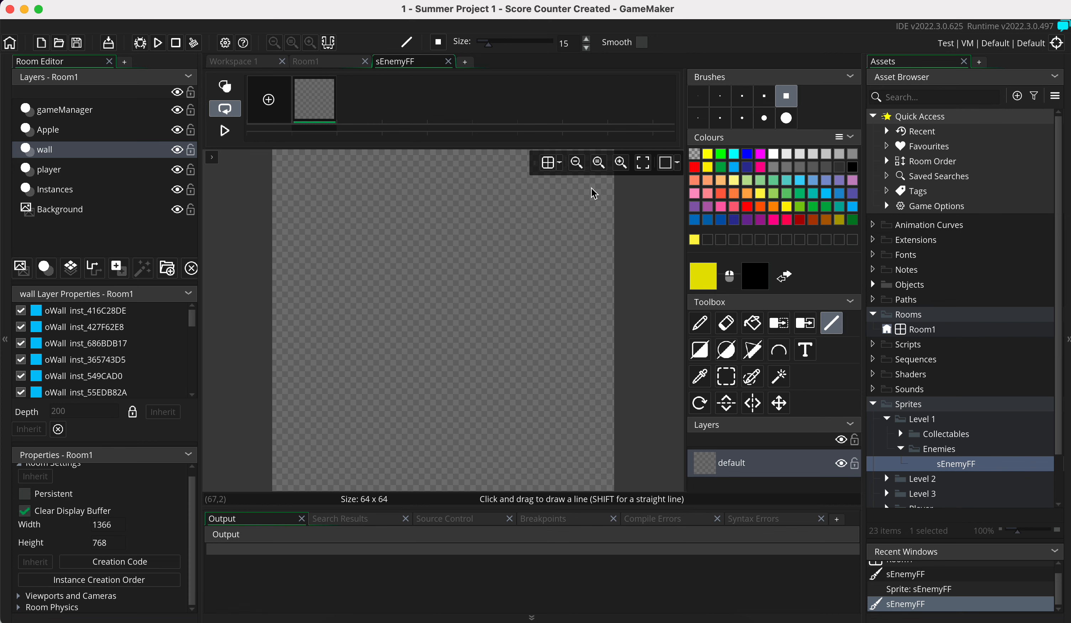
{"action": "left_click", "coordinate": [586, 40]}
{"action": "double_click", "coordinate": [587, 40]}
{"action": "left_click", "coordinate": [586, 40]}
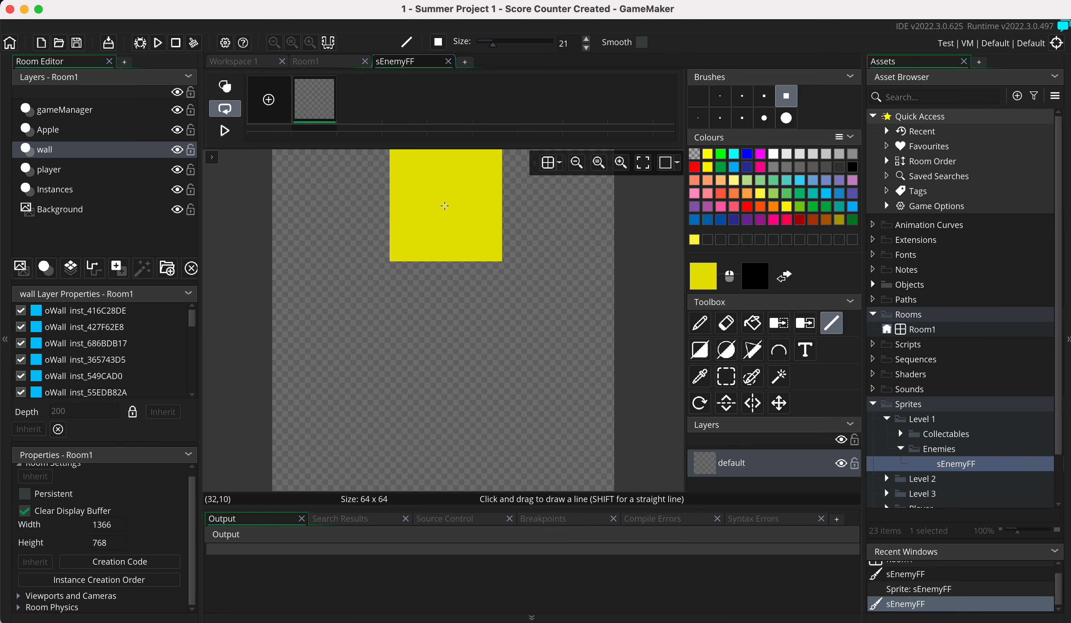
{"action": "left_click", "coordinate": [440, 221]}
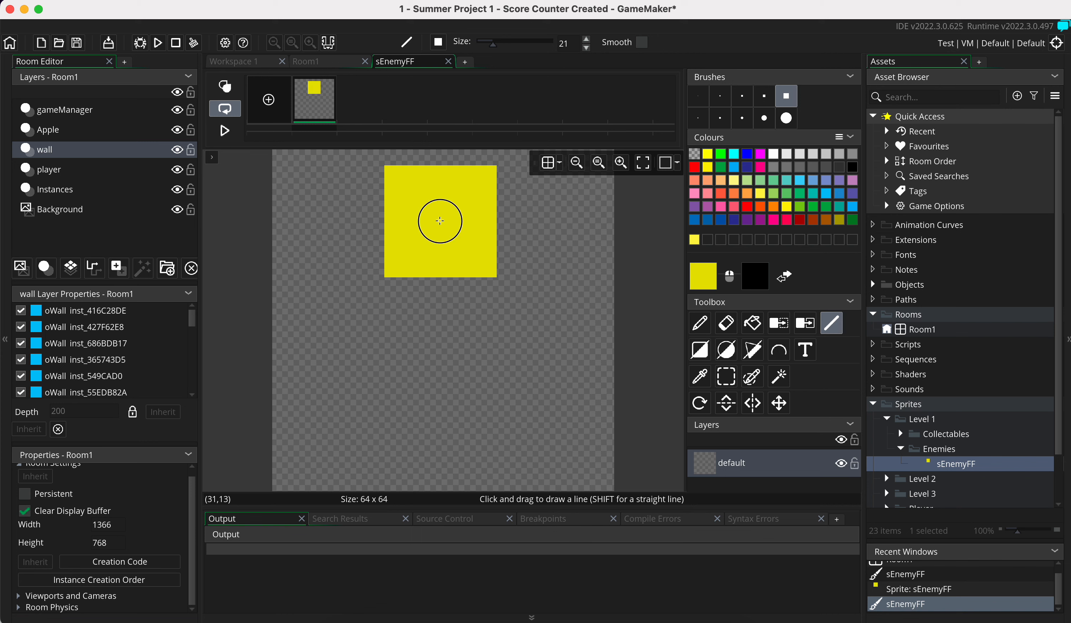
{"action": "mouse_move", "coordinate": [440, 221]}
{"action": "left_mouse_down"}
{"action": "mouse_move", "coordinate": [440, 394]}
{"action": "mouse_move", "coordinate": [421, 407]}
{"action": "mouse_move", "coordinate": [361, 399]}
{"action": "mouse_move", "coordinate": [478, 425]}
{"action": "mouse_move", "coordinate": [530, 421]}
{"action": "mouse_move", "coordinate": [401, 418]}
{"action": "mouse_move", "coordinate": [363, 406]}
{"action": "mouse_move", "coordinate": [528, 425]}
{"action": "mouse_move", "coordinate": [545, 414]}
{"action": "mouse_move", "coordinate": [487, 430]}
{"action": "mouse_move", "coordinate": [366, 410]}
{"action": "mouse_move", "coordinate": [441, 418]}
{"action": "left_mouse_up"}
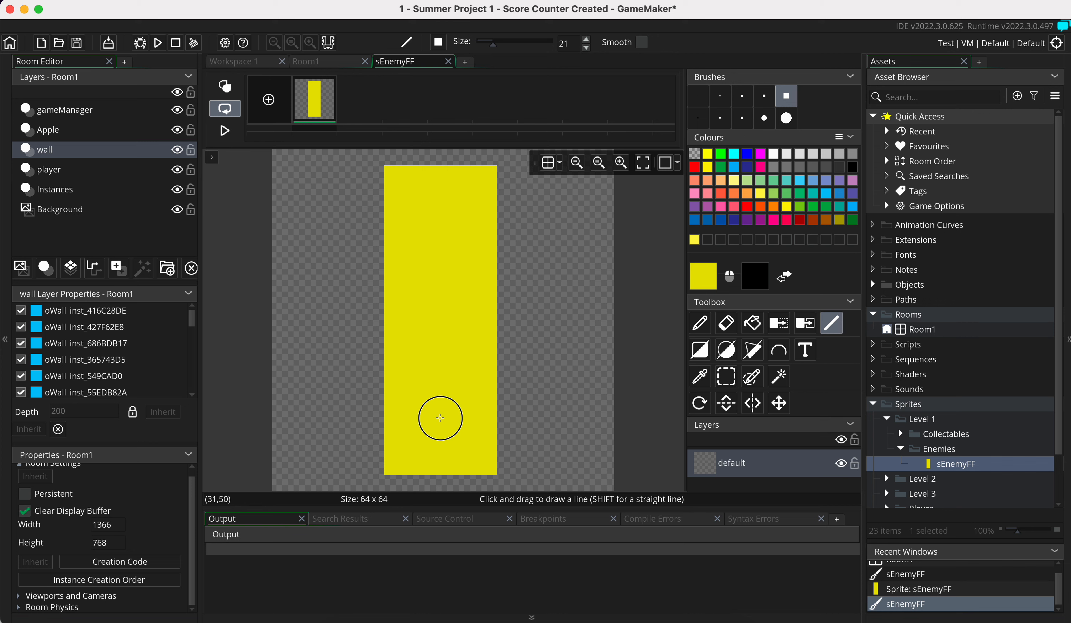
{"action": "left_click_drag", "start_coordinate": [440, 418], "coordinate": [440, 418]}
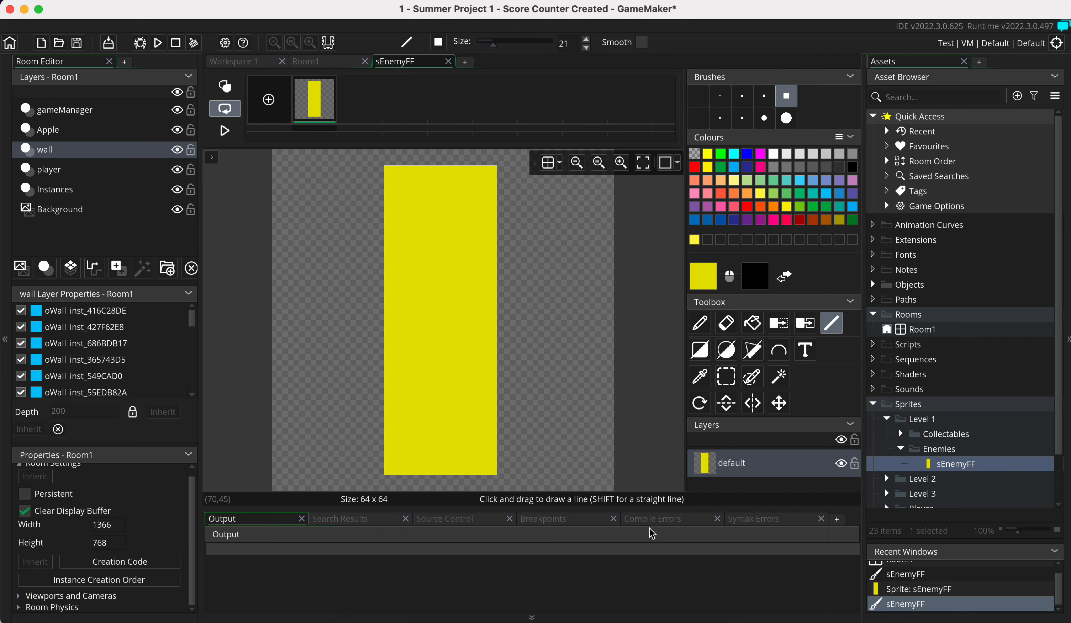
Add a new layer and paint two white eyes at the body's upper corners using the Pencil with the round size 15 brush
{"action": "left_click", "coordinate": [548, 619]}
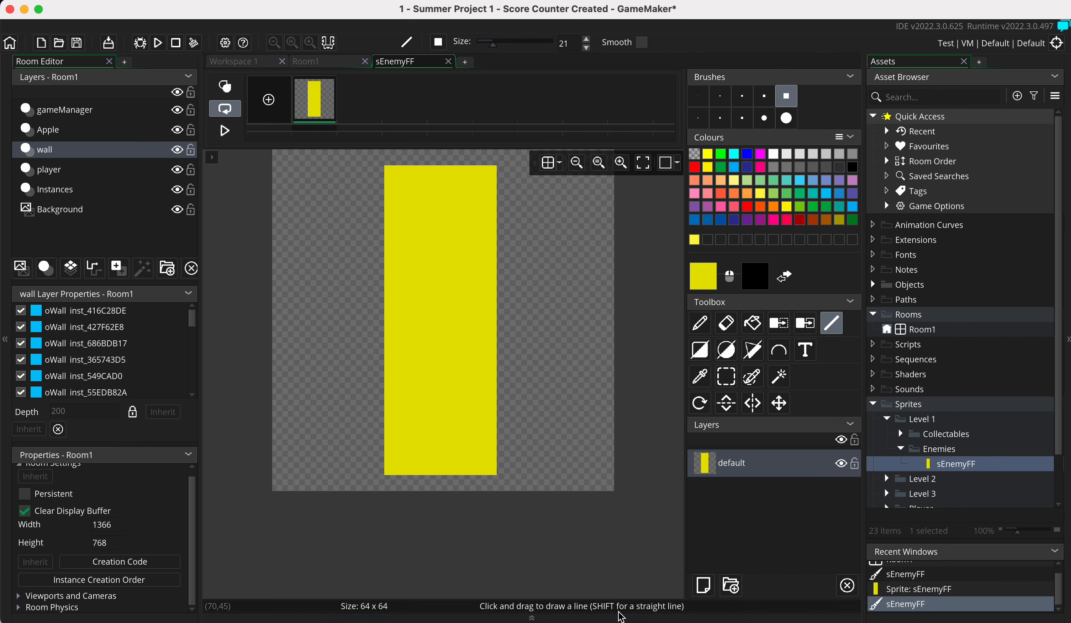
{"action": "left_click", "coordinate": [705, 586]}
{"action": "left_click", "coordinate": [701, 324]}
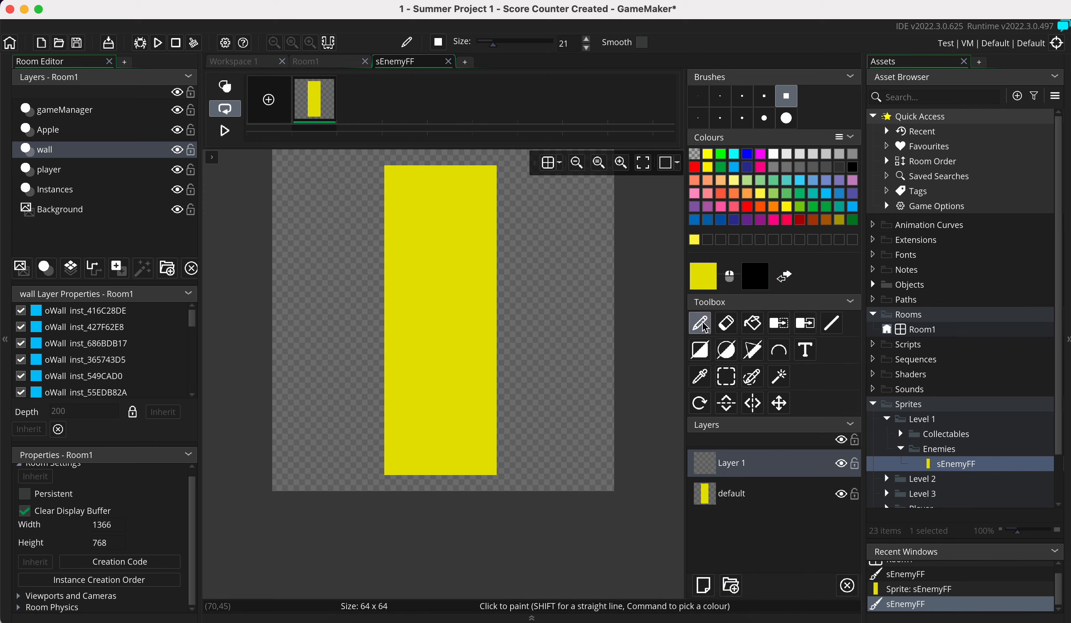
{"action": "left_click", "coordinate": [787, 120]}
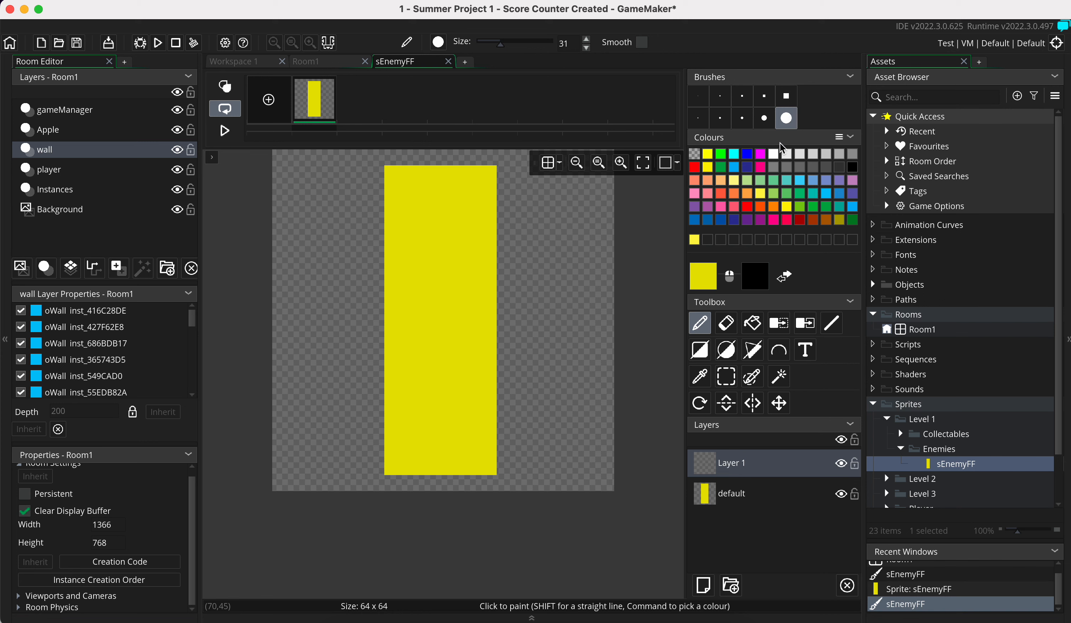
{"action": "left_click", "coordinate": [773, 155]}
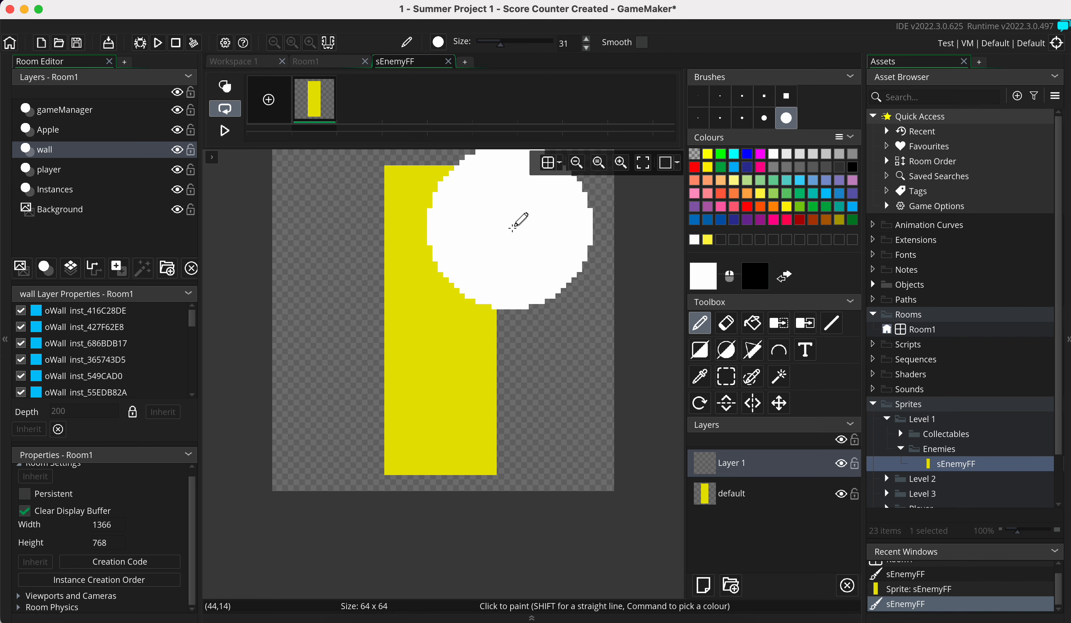
{"action": "left_click", "coordinate": [762, 122]}
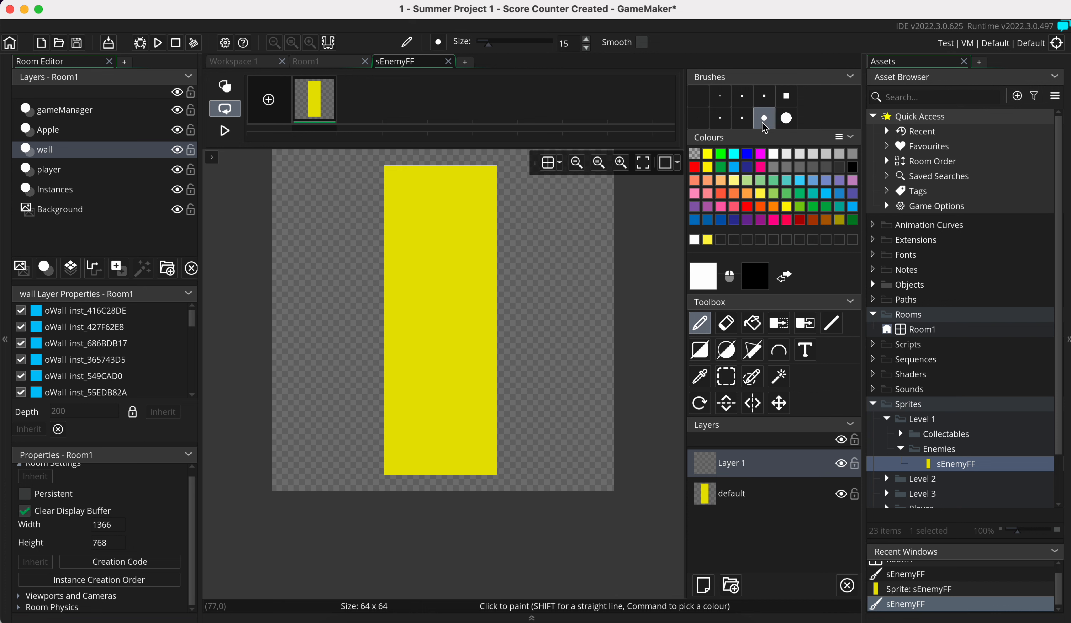
{"action": "left_click", "coordinate": [500, 209]}
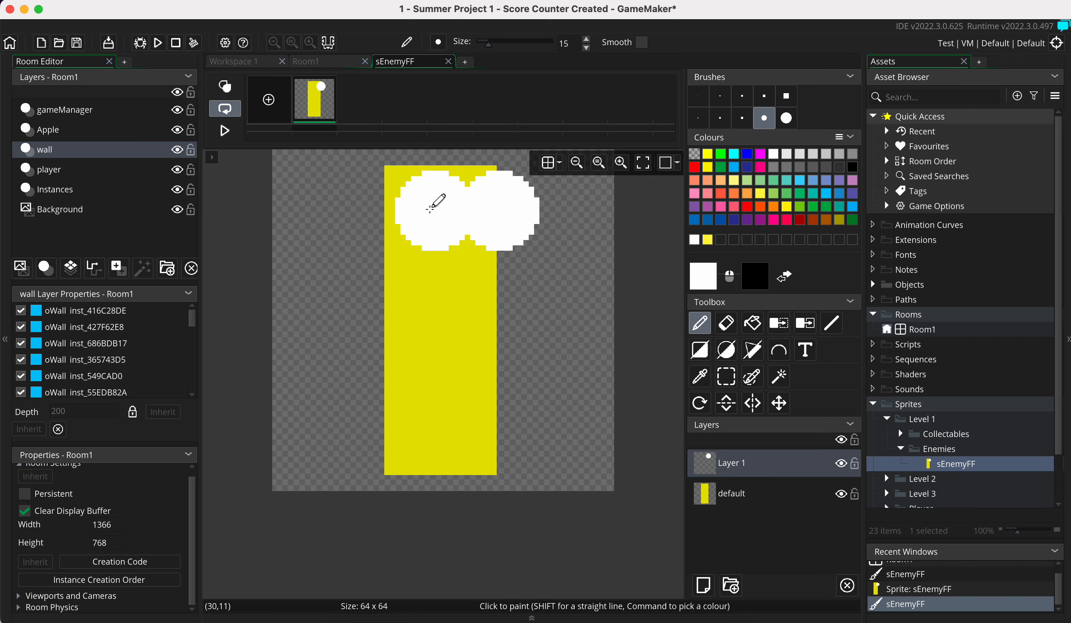
{"action": "left_click", "coordinate": [382, 209]}
Paint a dark grey pupil in the centre of each white eye with the round size 5 brush, redoing the left one once
{"action": "left_click", "coordinate": [799, 168]}
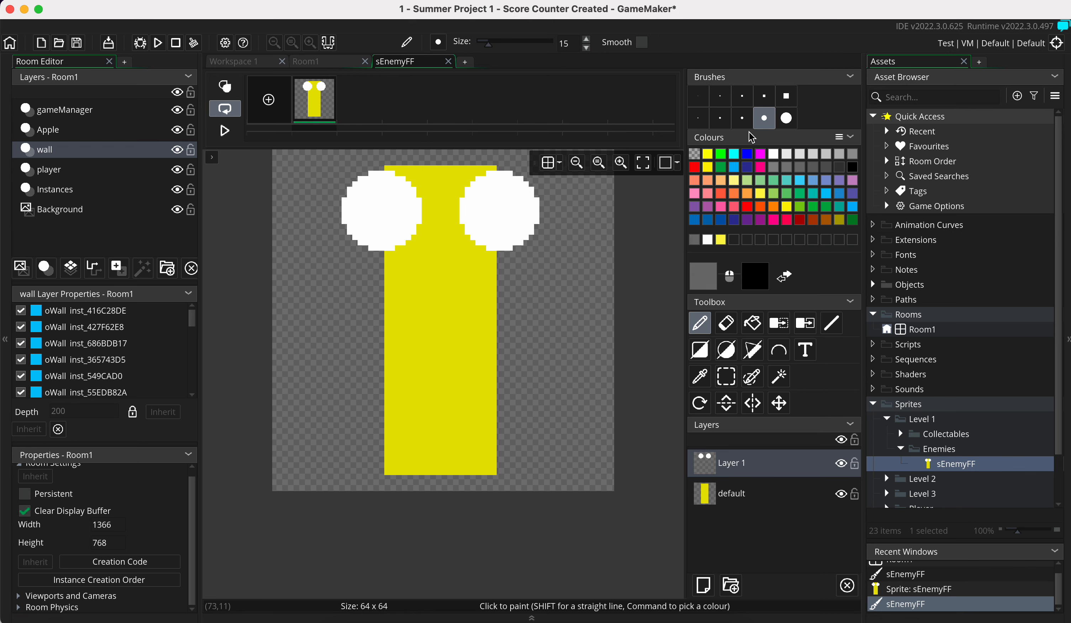
{"action": "left_click", "coordinate": [720, 117]}
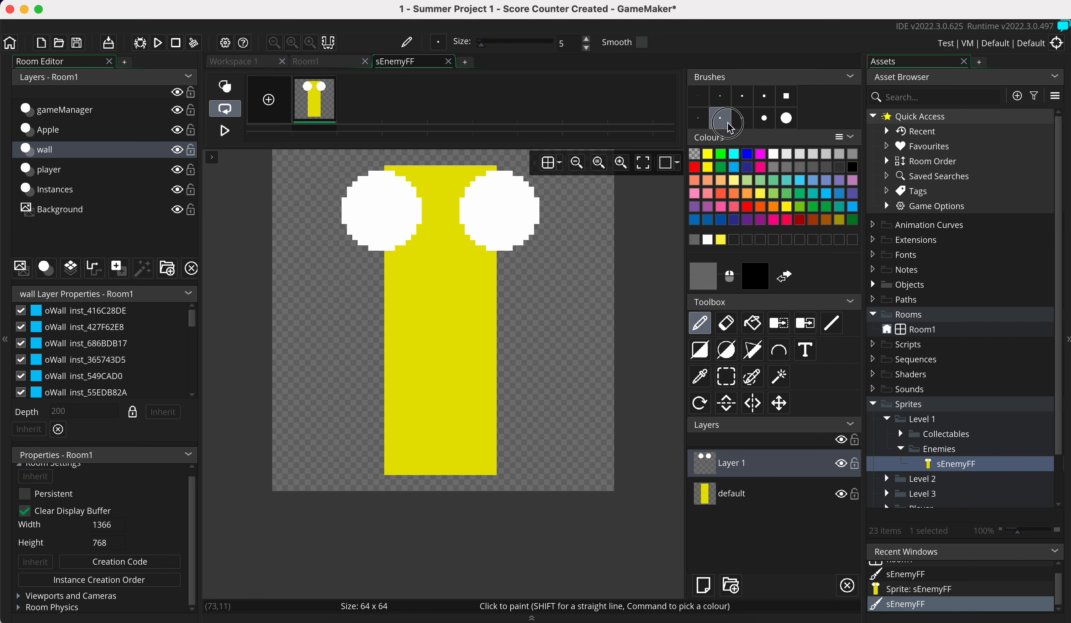
{"action": "left_click", "coordinate": [502, 212]}
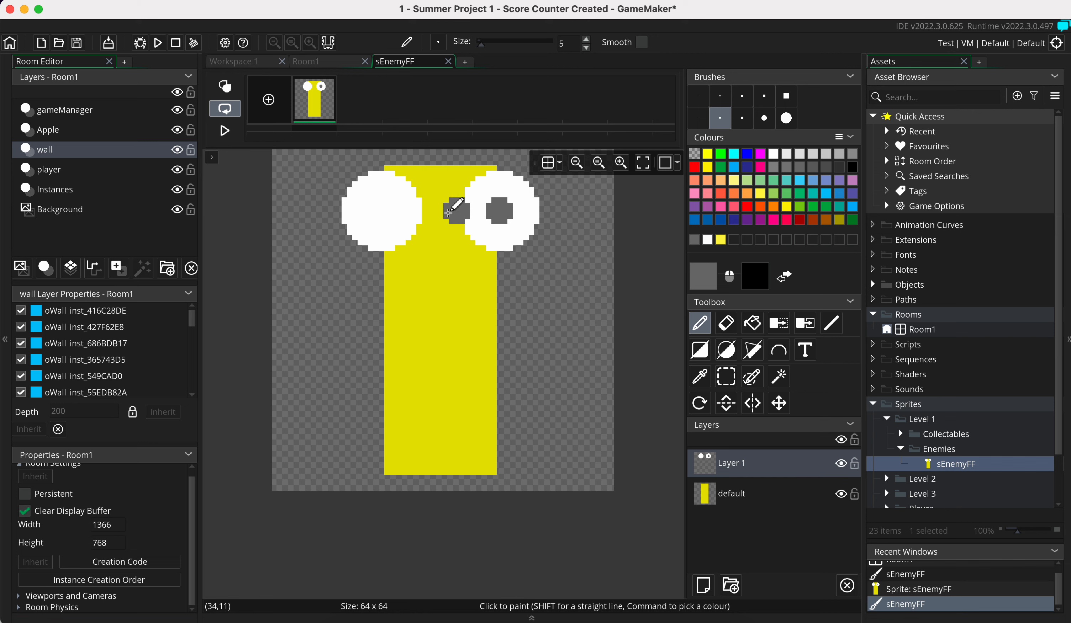
{"action": "left_click", "coordinate": [377, 210]}
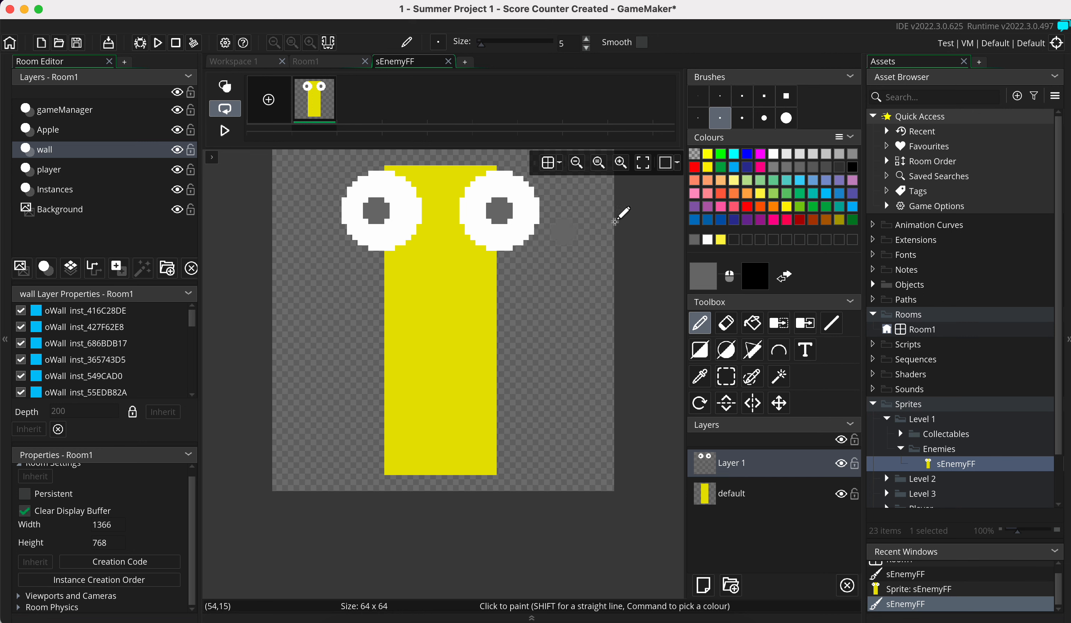
{"action": "key", "text": "super+z"}
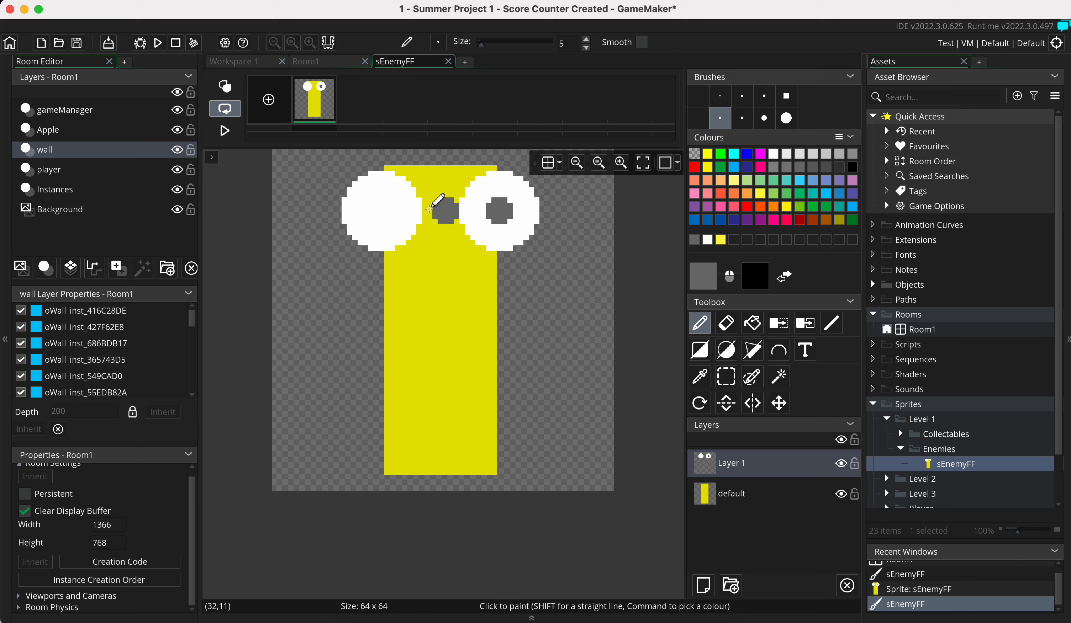
{"action": "left_click", "coordinate": [381, 210]}
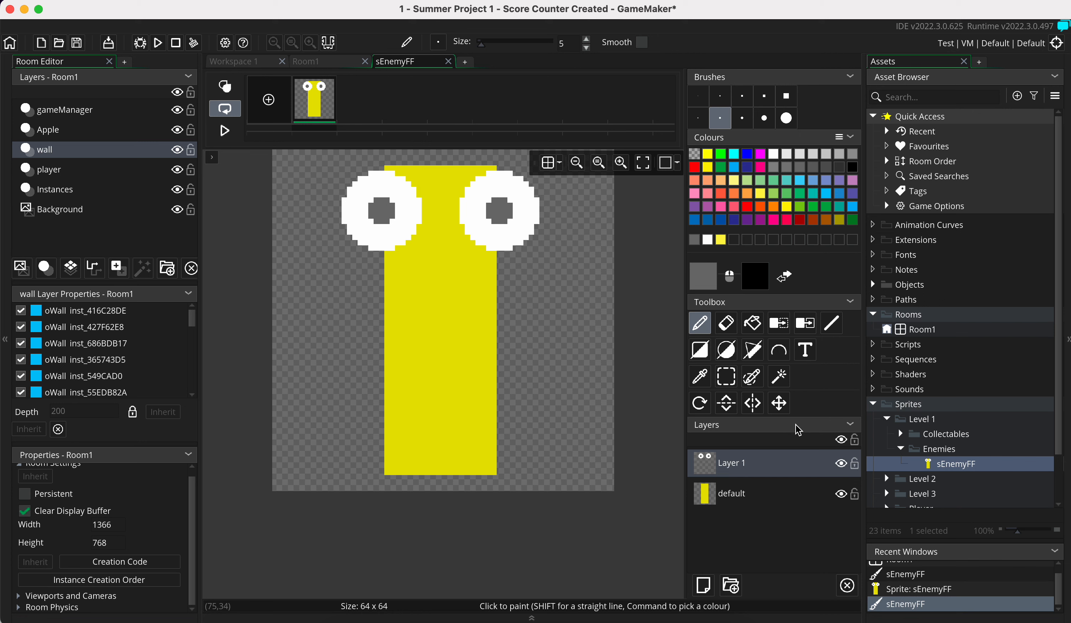
Paint a grey mouth about 35 px wide across the lower body on a new layer, undoing stray strokes, and close the sprite's editors
{"action": "left_click", "coordinate": [704, 585]}
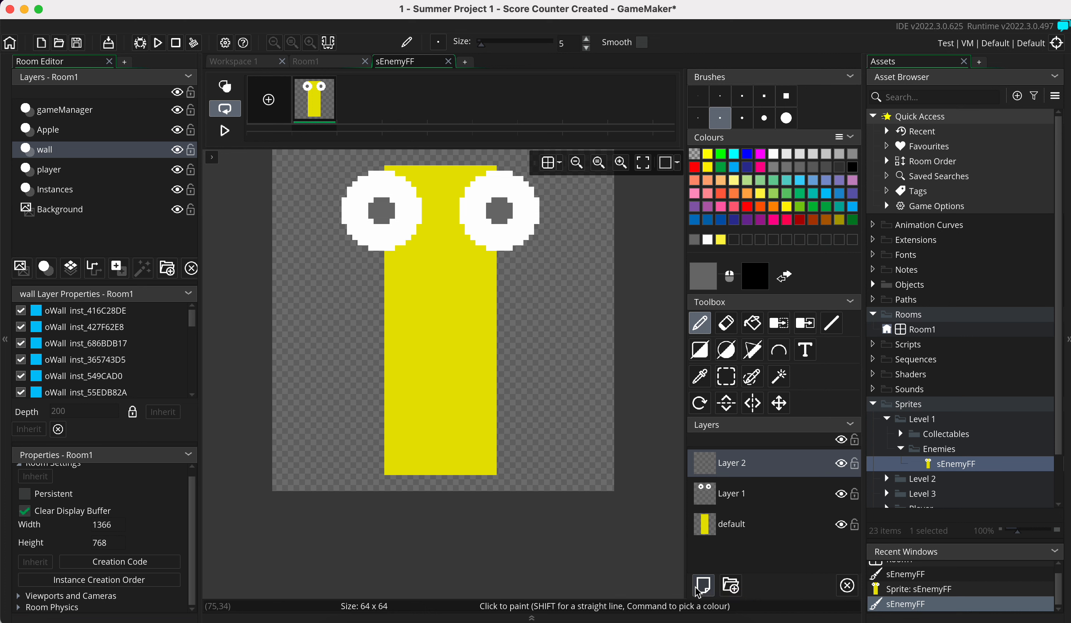
{"action": "left_click", "coordinate": [812, 169]}
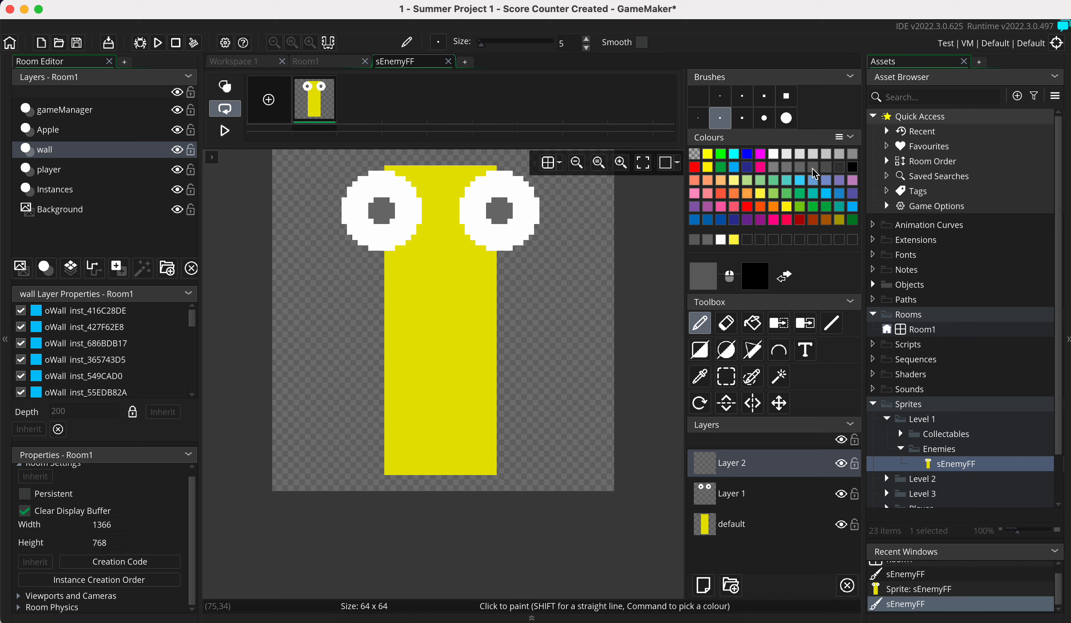
{"action": "left_click", "coordinate": [848, 156]}
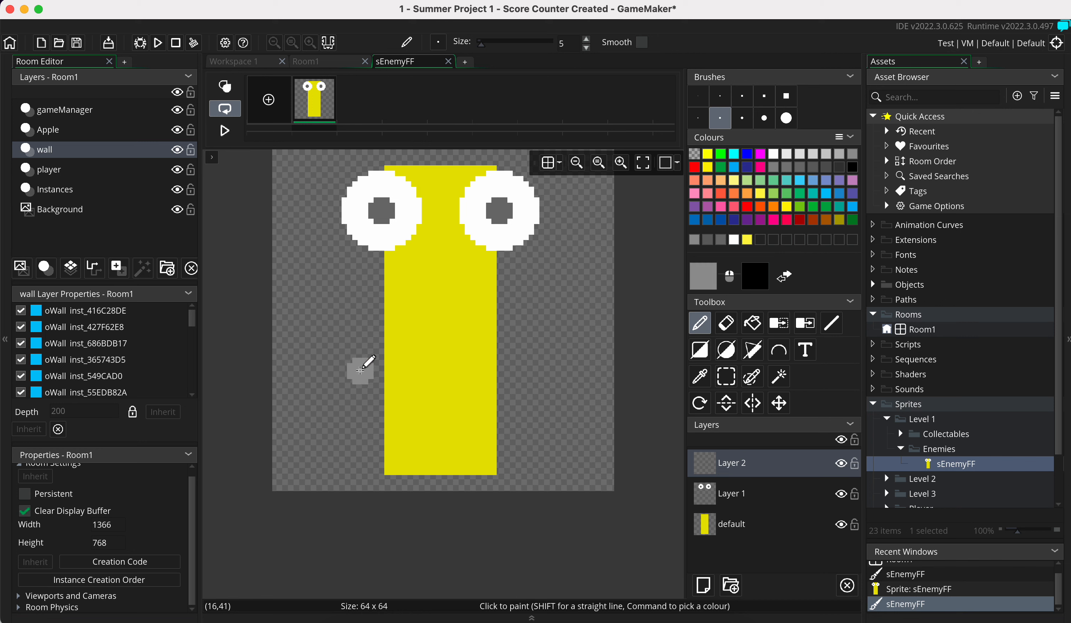
{"action": "mouse_move", "coordinate": [360, 370]}
{"action": "left_mouse_down"}
{"action": "mouse_move", "coordinate": [506, 367]}
{"action": "mouse_move", "coordinate": [427, 364]}
{"action": "mouse_move", "coordinate": [410, 358]}
{"action": "mouse_move", "coordinate": [418, 354]}
{"action": "left_mouse_up"}
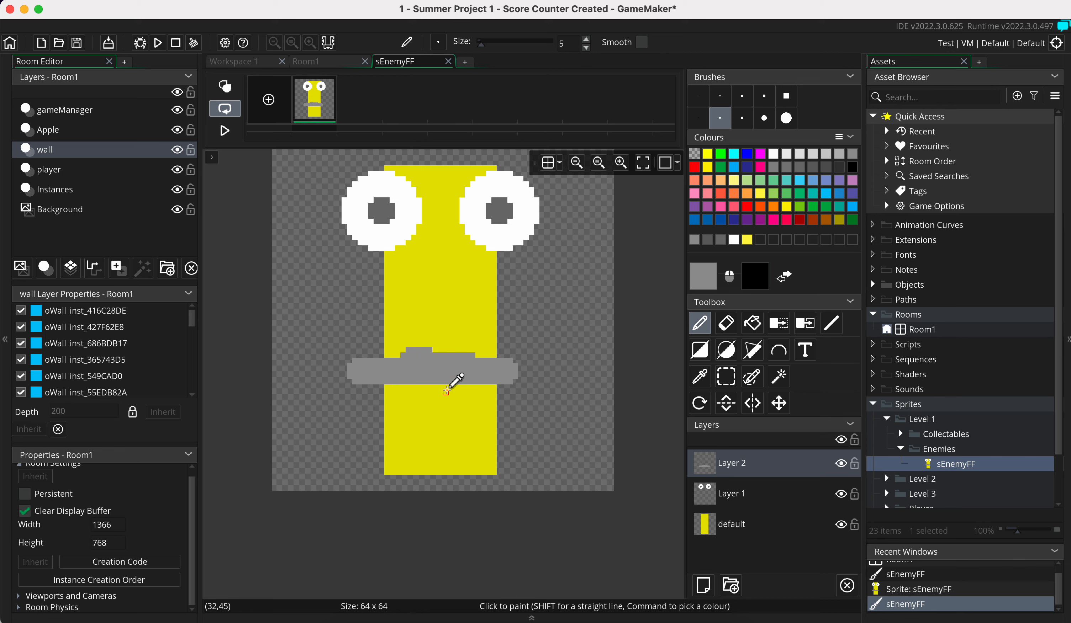
{"action": "key", "text": "super+z"}
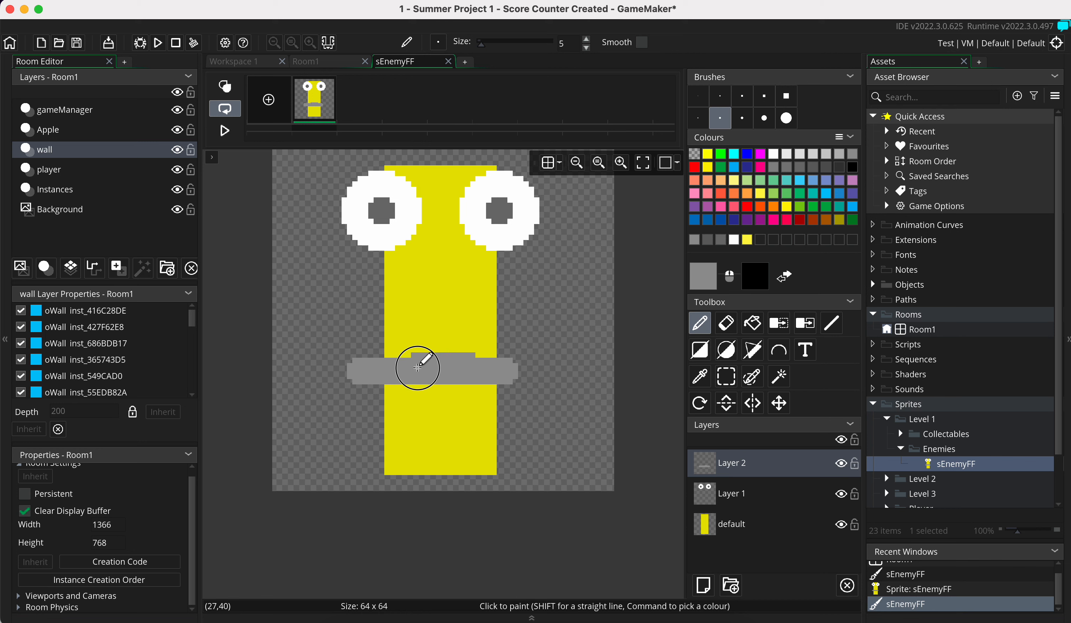
{"action": "left_click", "coordinate": [394, 351]}
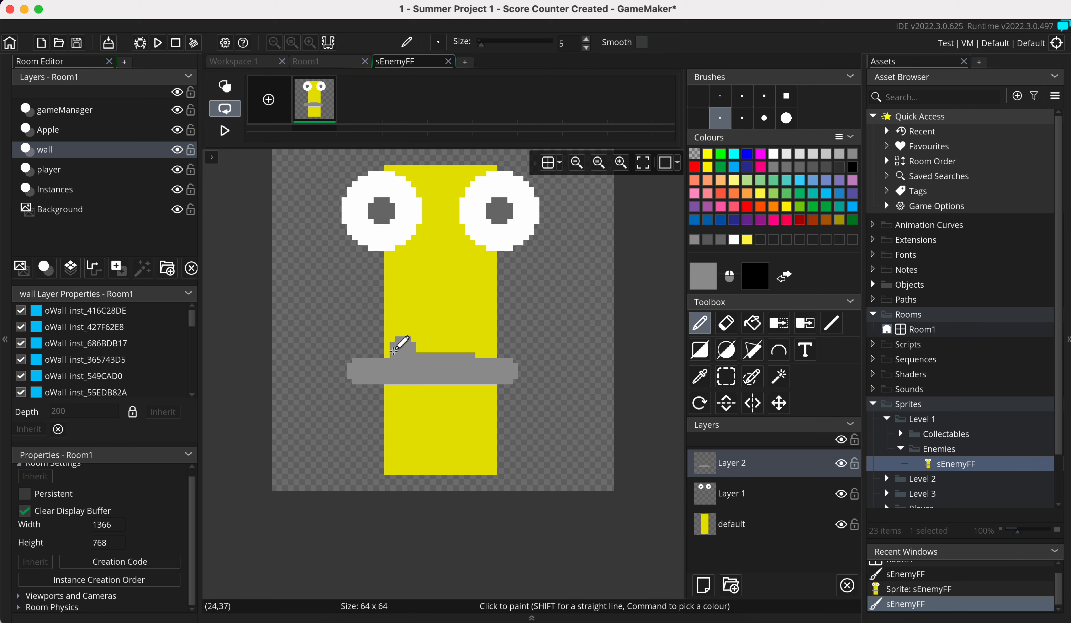
{"action": "key", "text": "super+z"}
{"action": "left_click", "coordinate": [507, 358]}
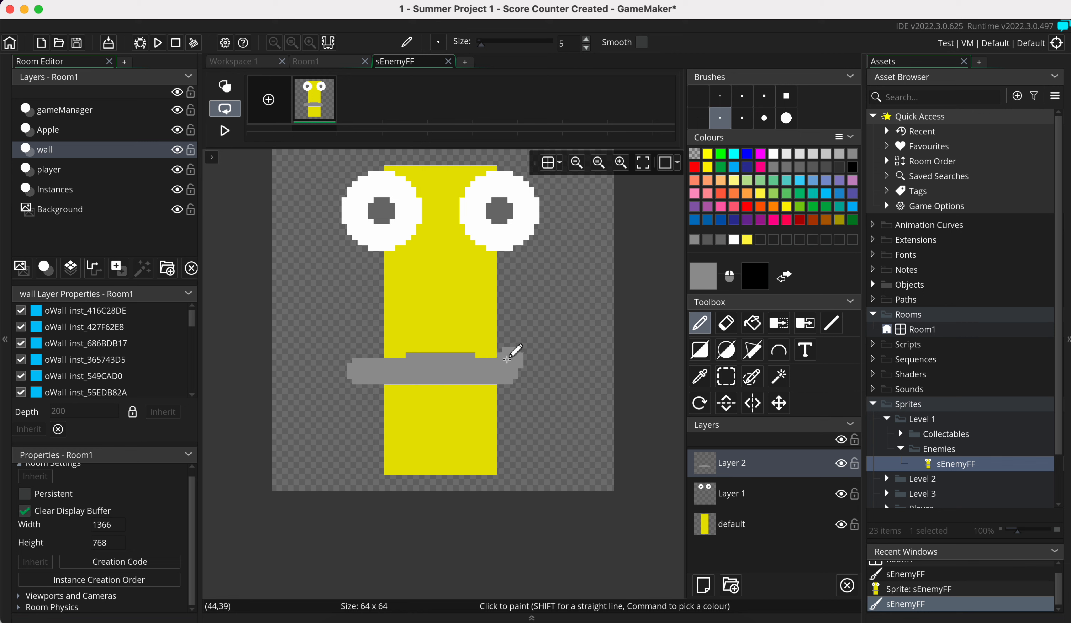
{"action": "left_click", "coordinate": [508, 372]}
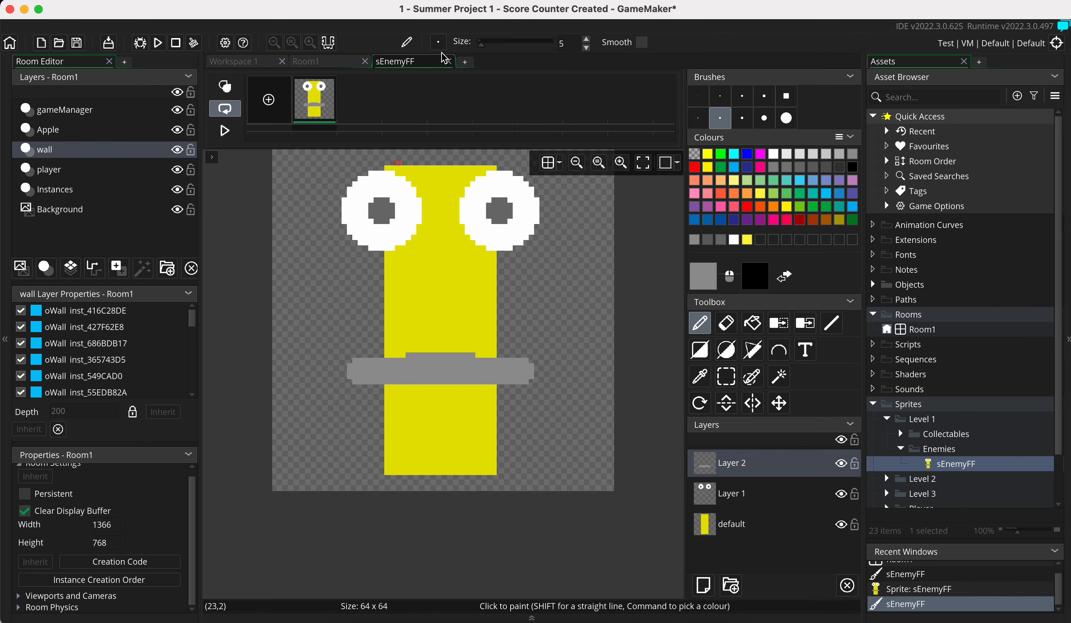
{"action": "left_click", "coordinate": [448, 61]}
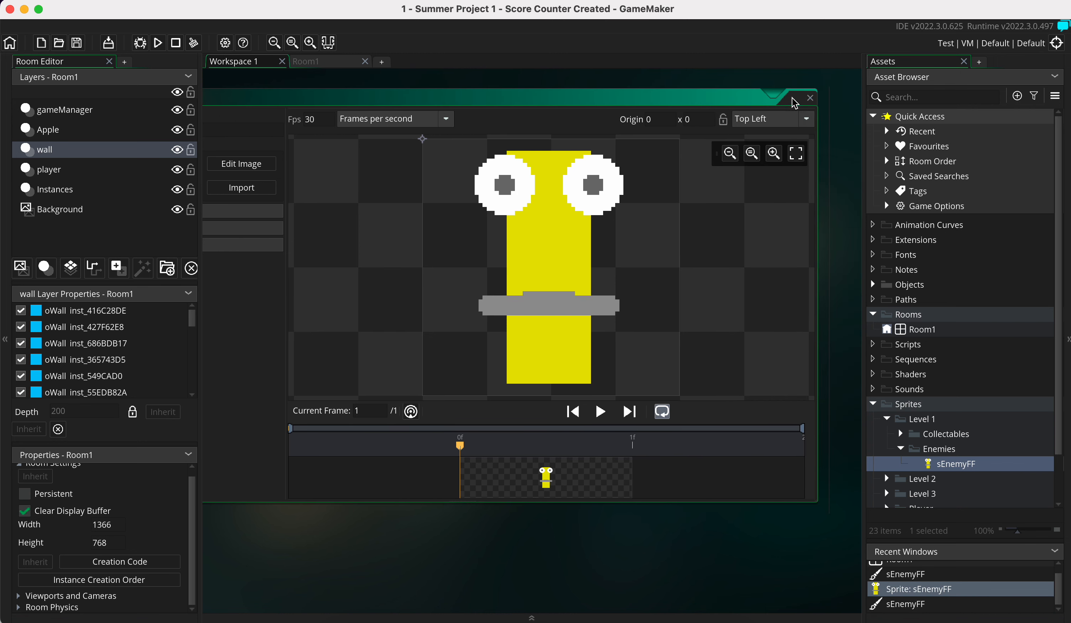
{"action": "left_click", "coordinate": [811, 97]}
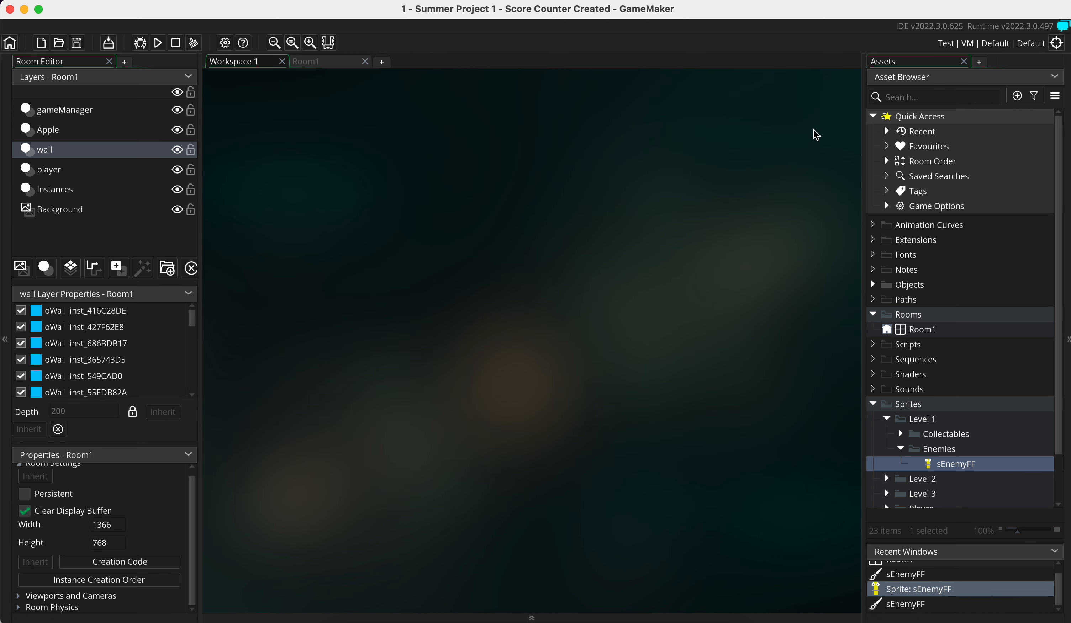
Create an object named oEnemyFF in the Enemies folder of the Level 1 objects
{"action": "left_click", "coordinate": [873, 284]}
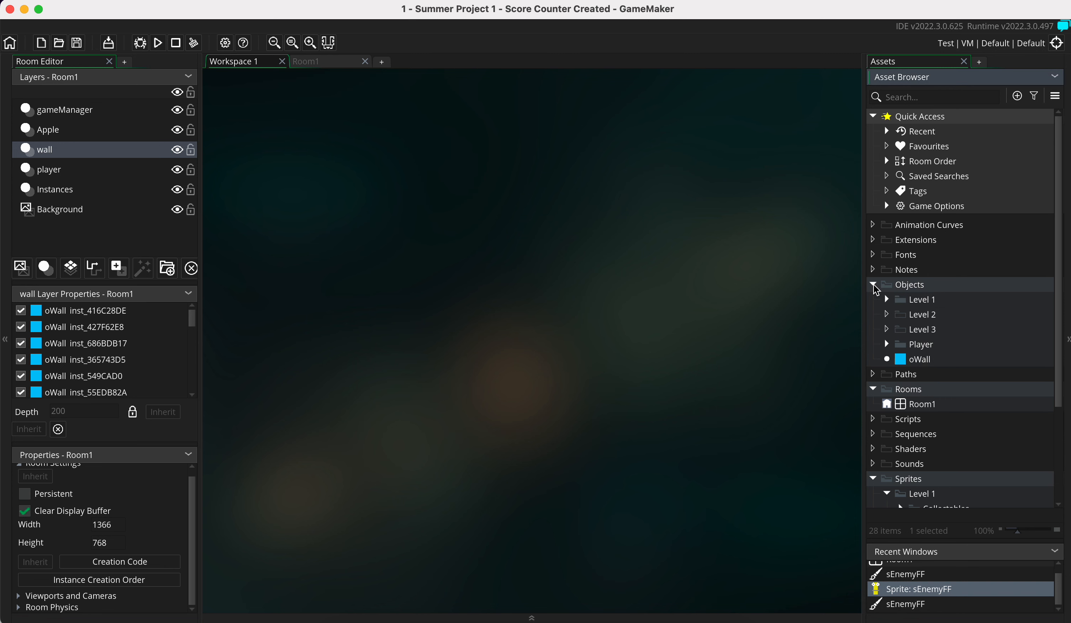
{"action": "left_click", "coordinate": [886, 299]}
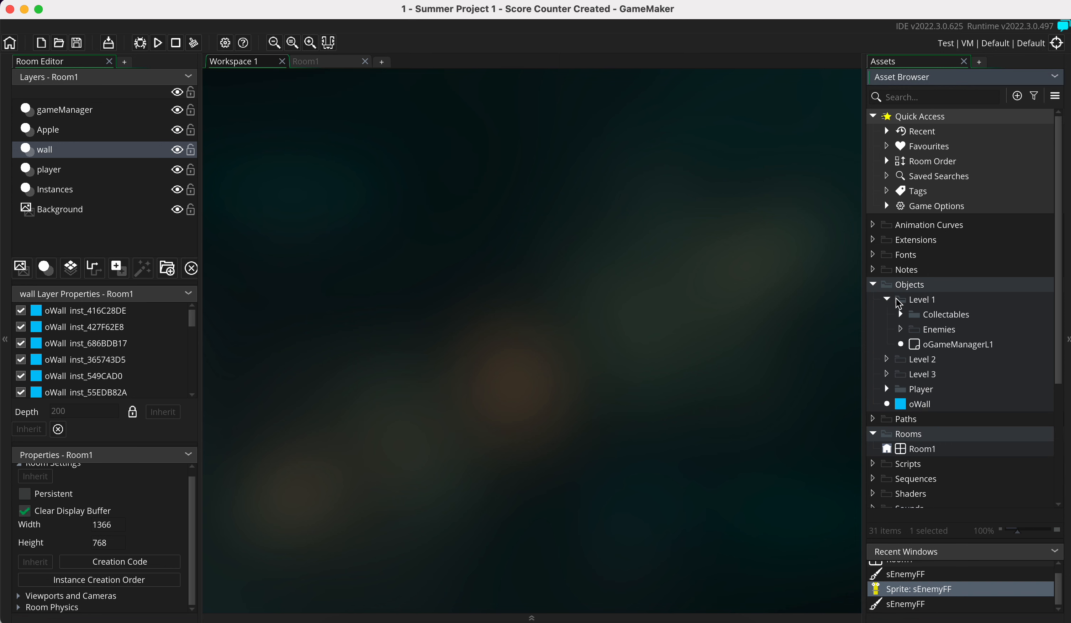
{"action": "left_click", "coordinate": [931, 331]}
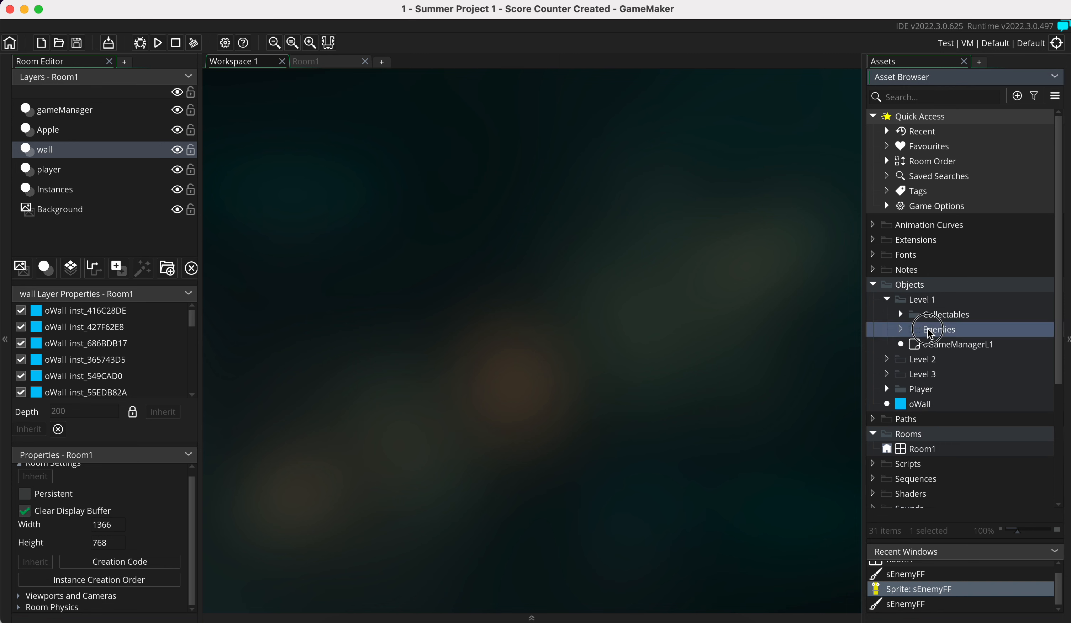
{"action": "right_click", "coordinate": [946, 336]}
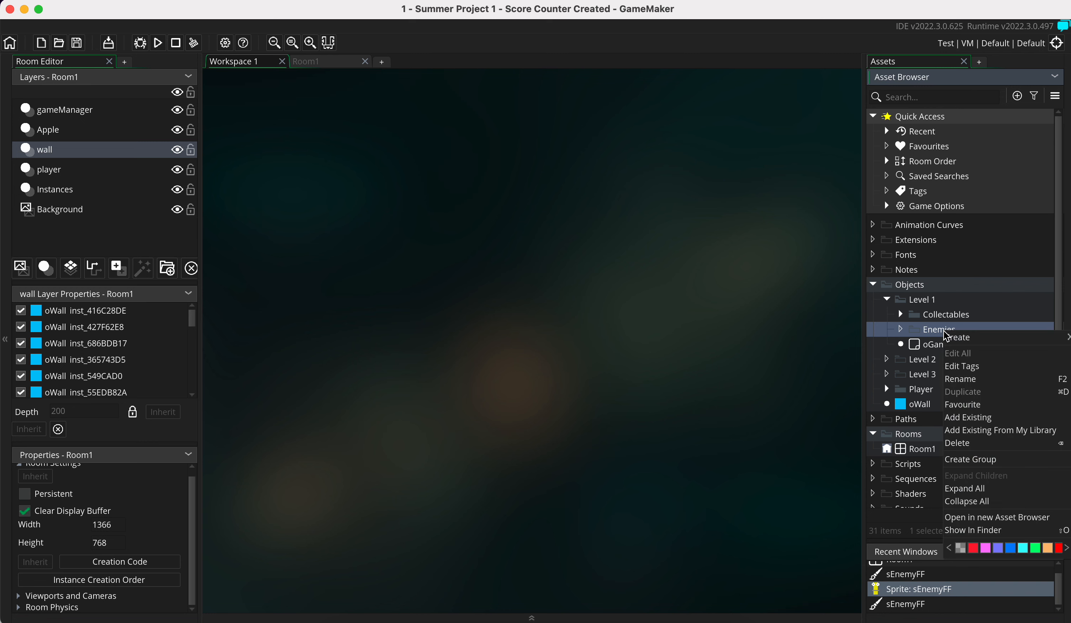
{"action": "mouse_move", "coordinate": [973, 338]}
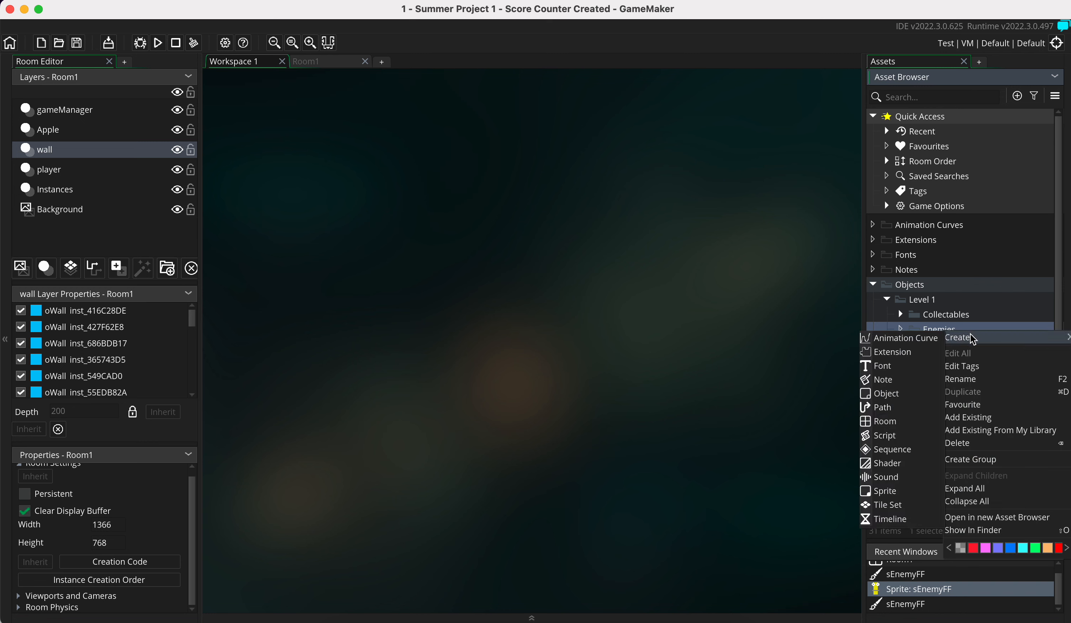
{"action": "left_click", "coordinate": [898, 394]}
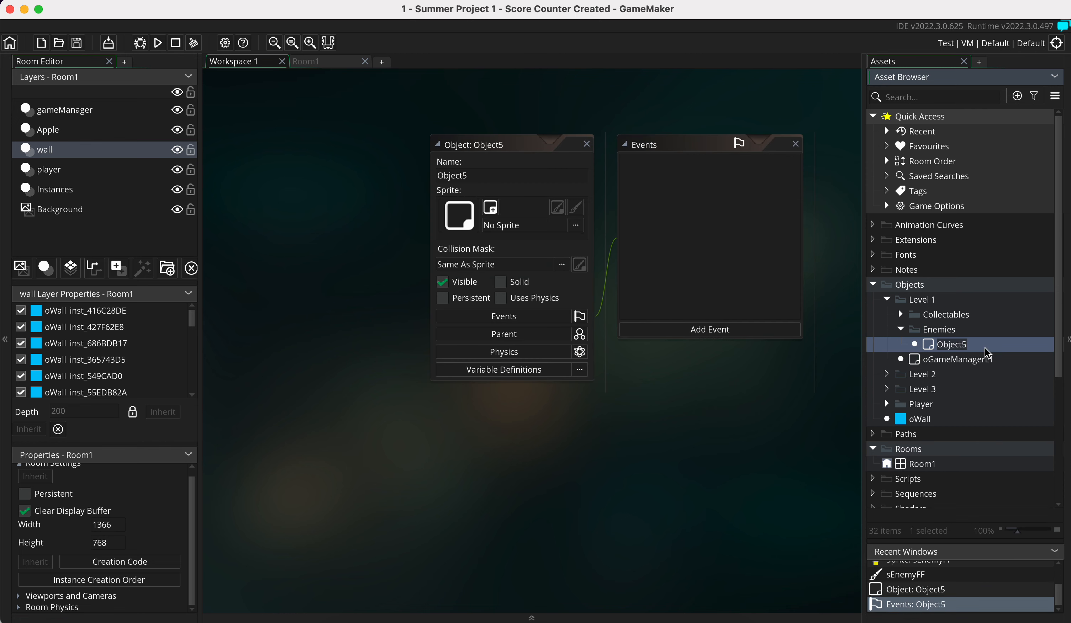
{"action": "type", "text": "oEnemyFF"}
{"action": "key", "text": "Return"}
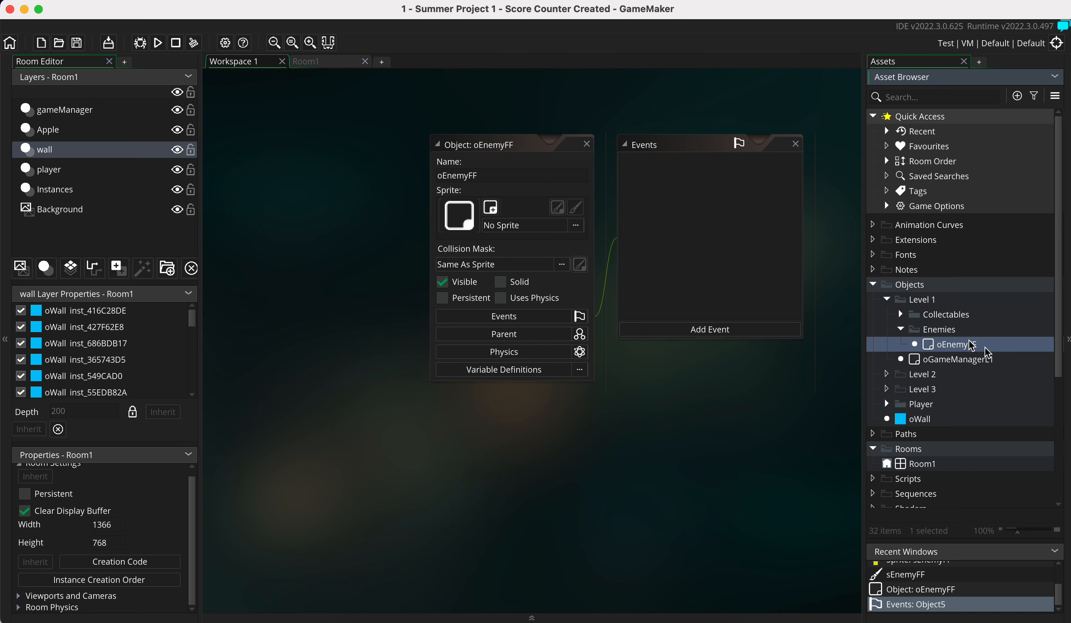
Assign the sEnemyFF sprite from the Level 1 Enemies sprites to the oEnemyFF object
{"action": "left_click", "coordinate": [574, 229]}
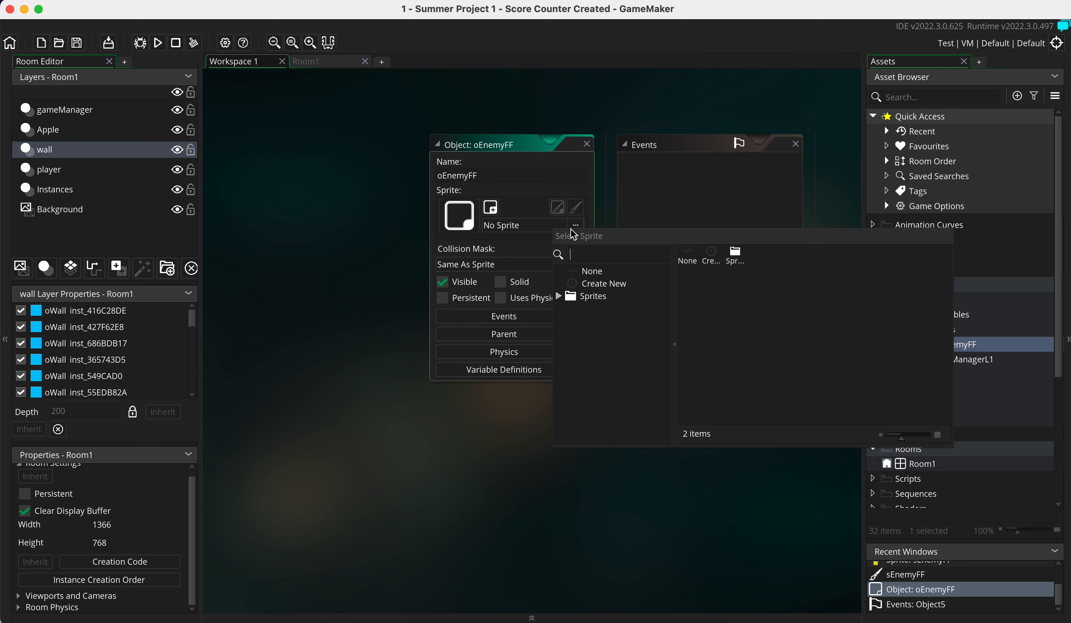
{"action": "double_click", "coordinate": [735, 255]}
{"action": "double_click", "coordinate": [710, 254]}
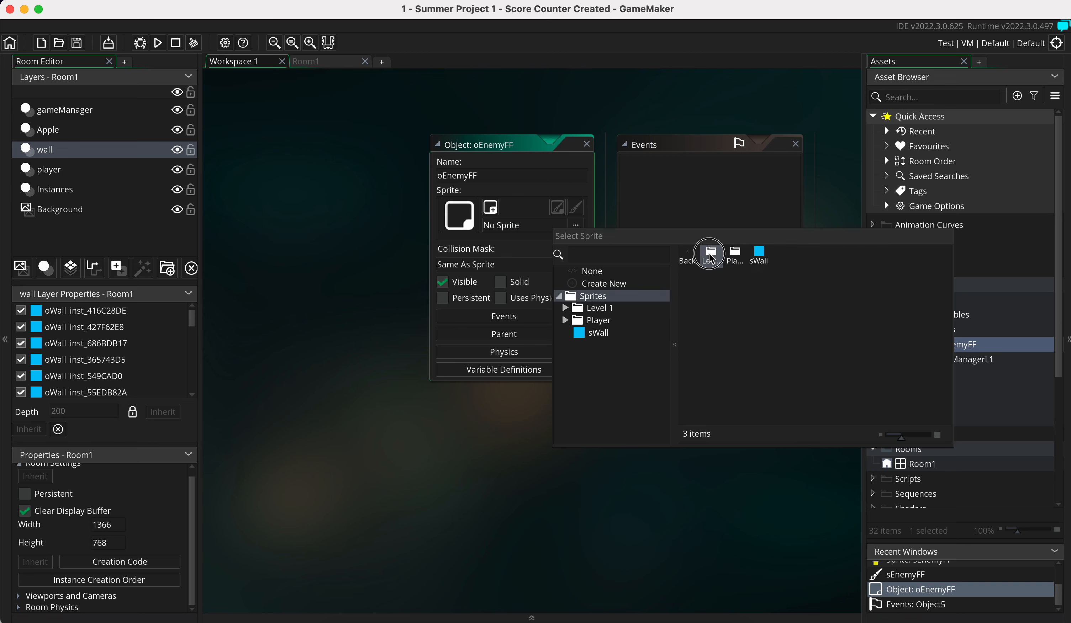
{"action": "double_click", "coordinate": [734, 256]}
{"action": "double_click", "coordinate": [710, 255]}
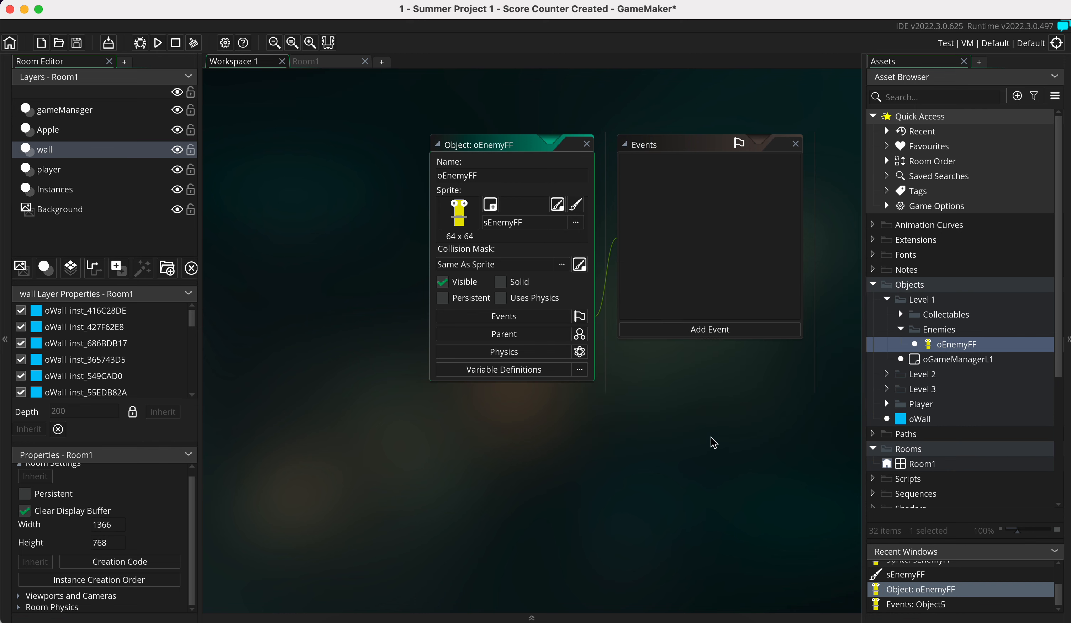
Open Room1 and add a new instance layer named enemy above the wall layer
{"action": "double_click", "coordinate": [920, 466]}
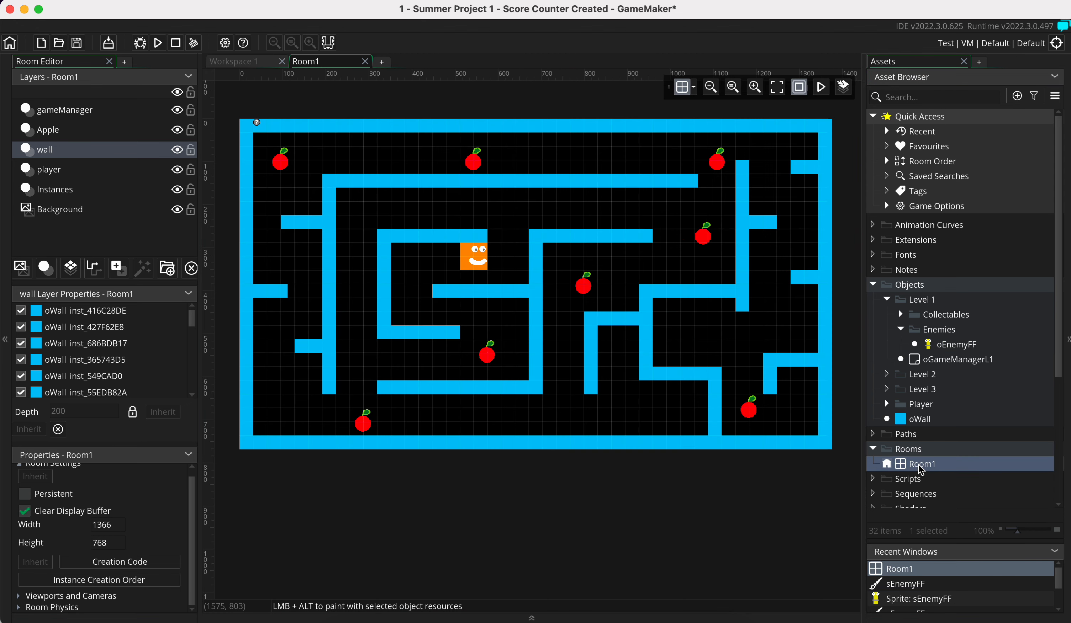
{"action": "left_click", "coordinate": [46, 268]}
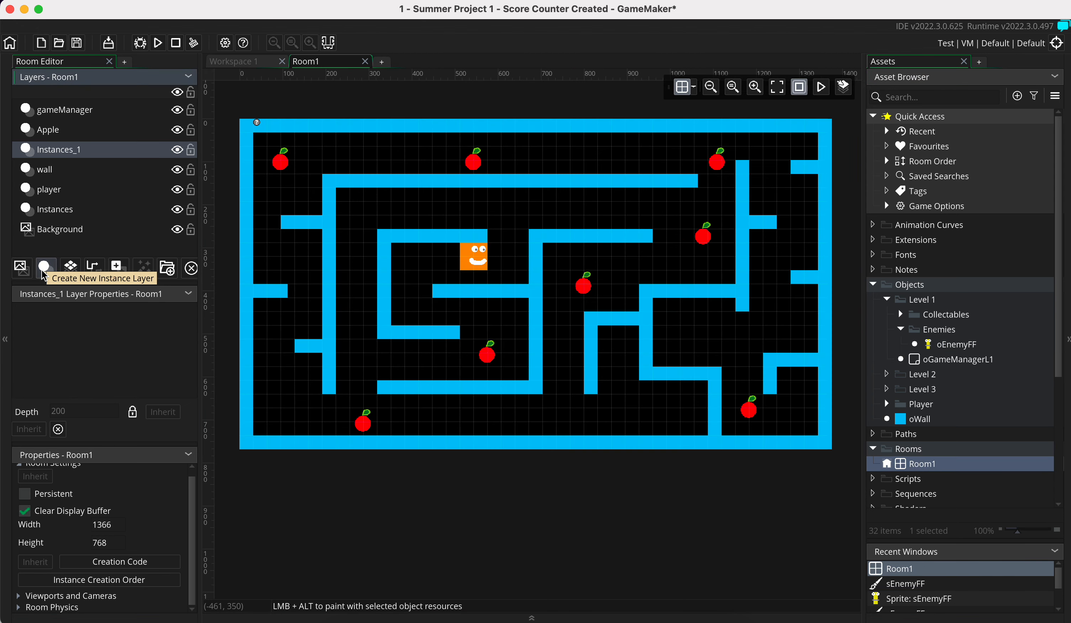
{"action": "right_click", "coordinate": [66, 149]}
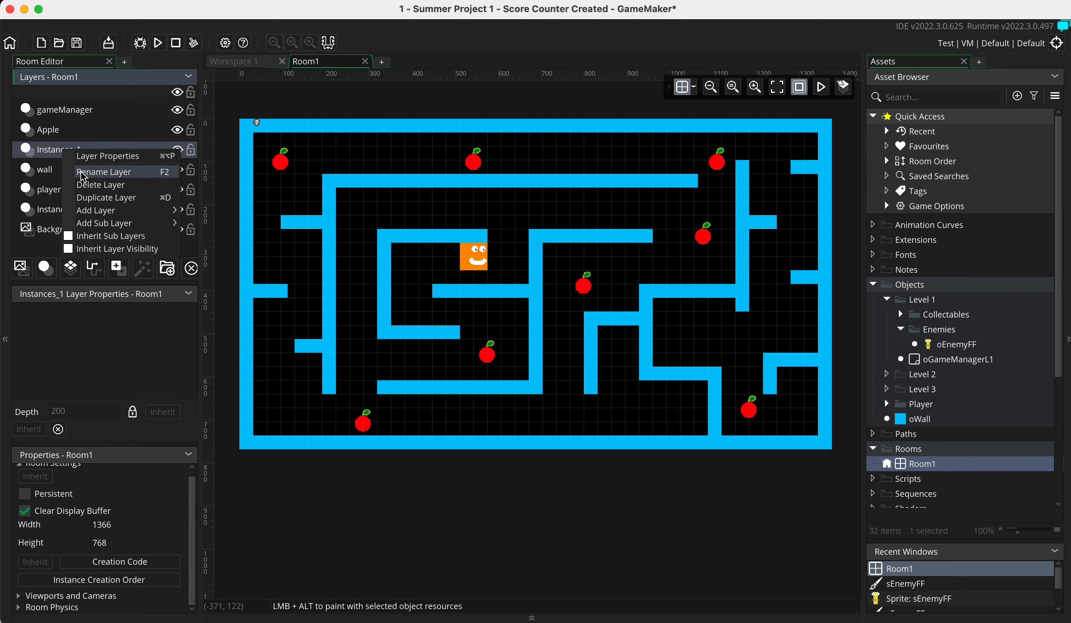
{"action": "left_click", "coordinate": [124, 172]}
{"action": "type", "text": "enem"}
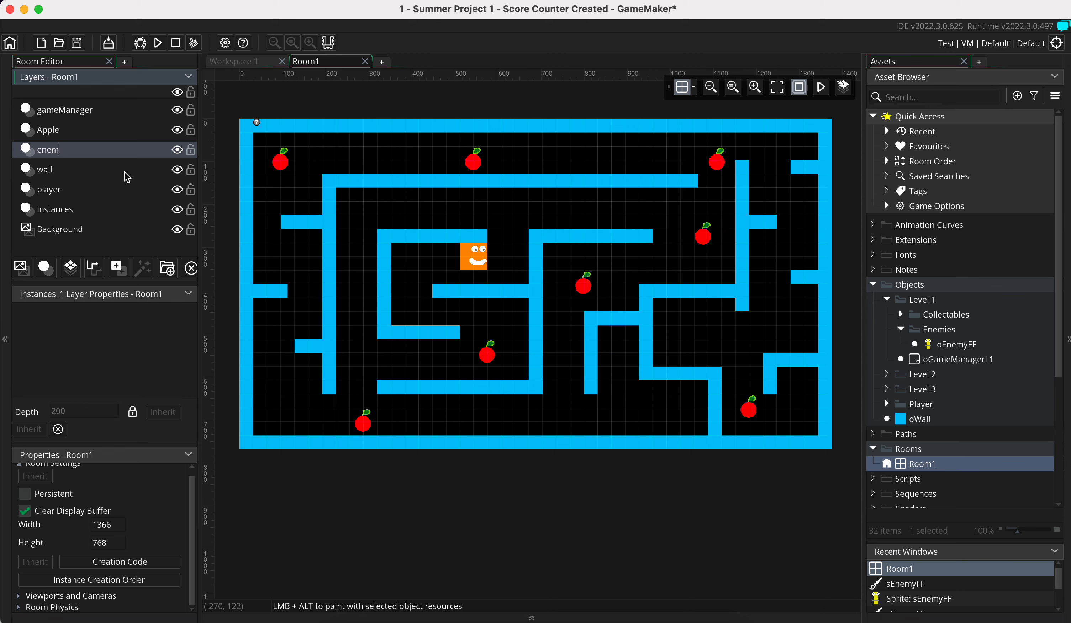
{"action": "type", "text": "y"}
{"action": "key", "text": "Return"}
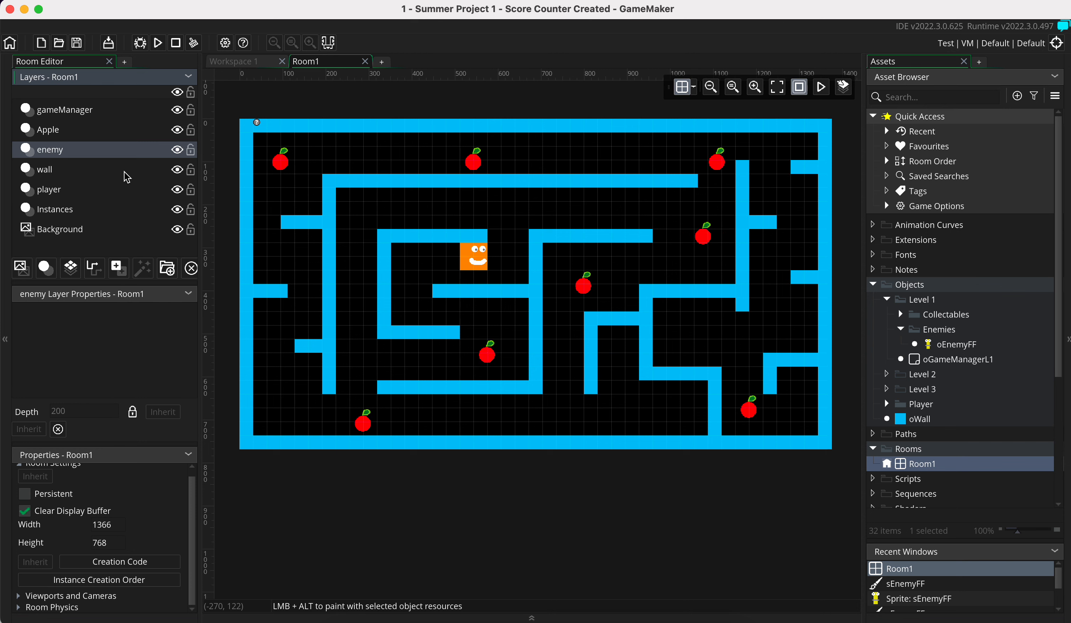
Place three oEnemyFF instances in Room1: one in the top corridor, one in the corridor below it and one in the bottom corridor
{"action": "left_click_drag", "start_coordinate": [958, 347], "coordinate": [662, 147]}
{"action": "left_click_drag", "start_coordinate": [949, 345], "coordinate": [657, 207]}
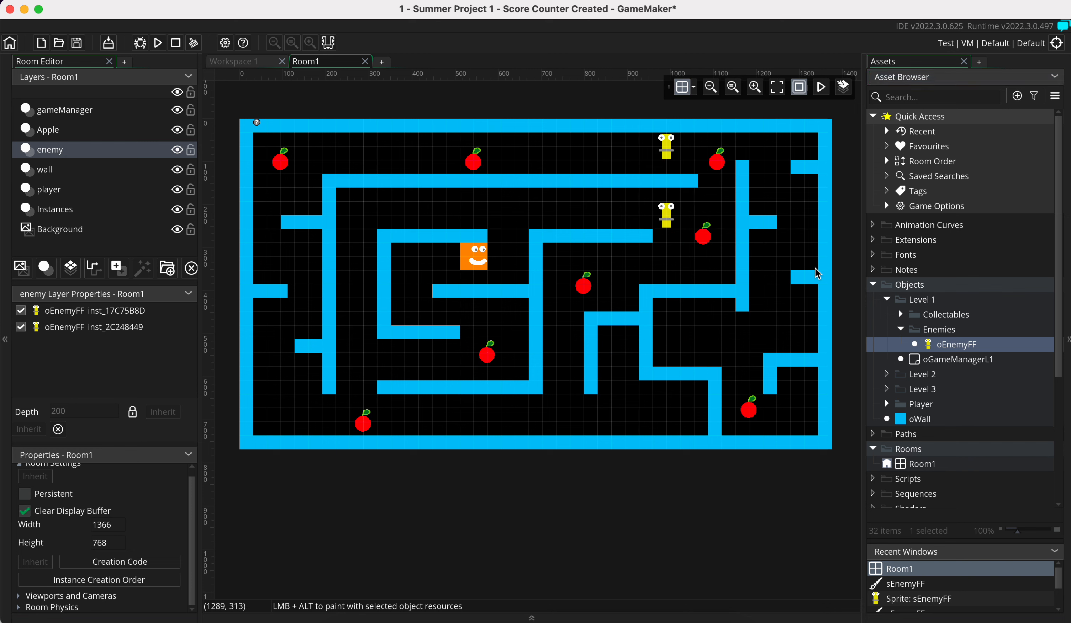
{"action": "left_click_drag", "start_coordinate": [954, 345], "coordinate": [664, 410]}
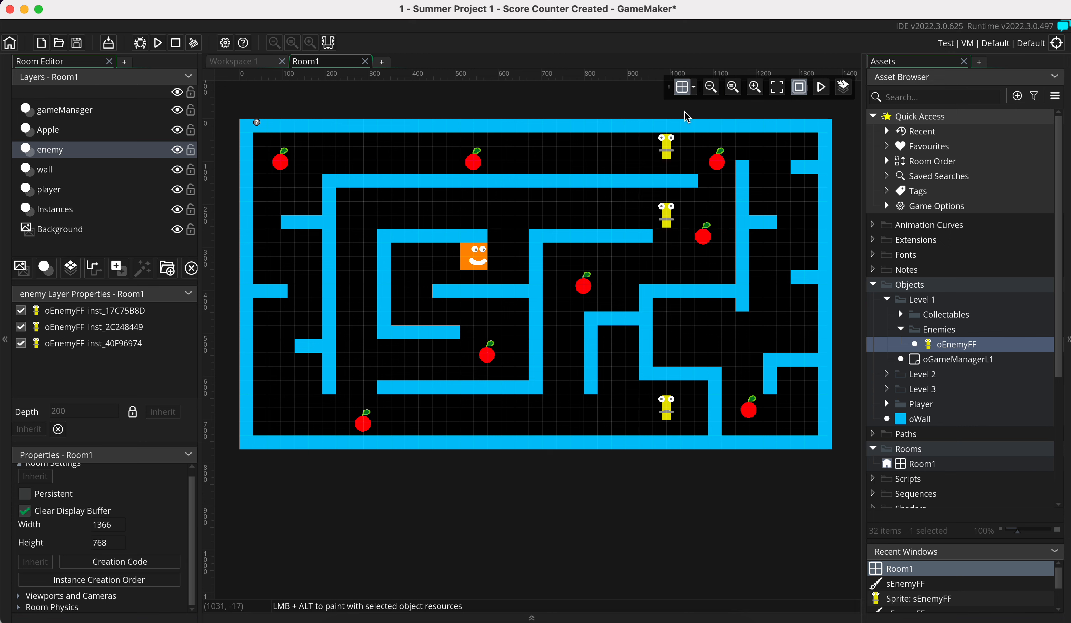
Place a fourth oEnemyFF just above the lower-right wall with the grid turned off, and turn the grid back on
{"action": "left_click", "coordinate": [685, 90]}
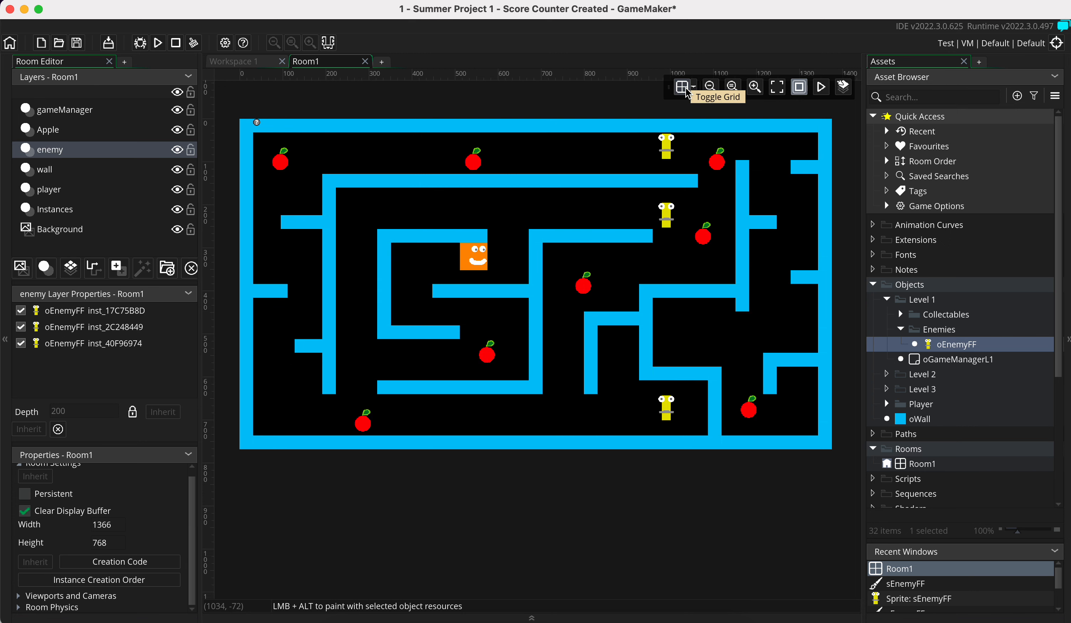
{"action": "left_click_drag", "start_coordinate": [924, 346], "coordinate": [767, 330]}
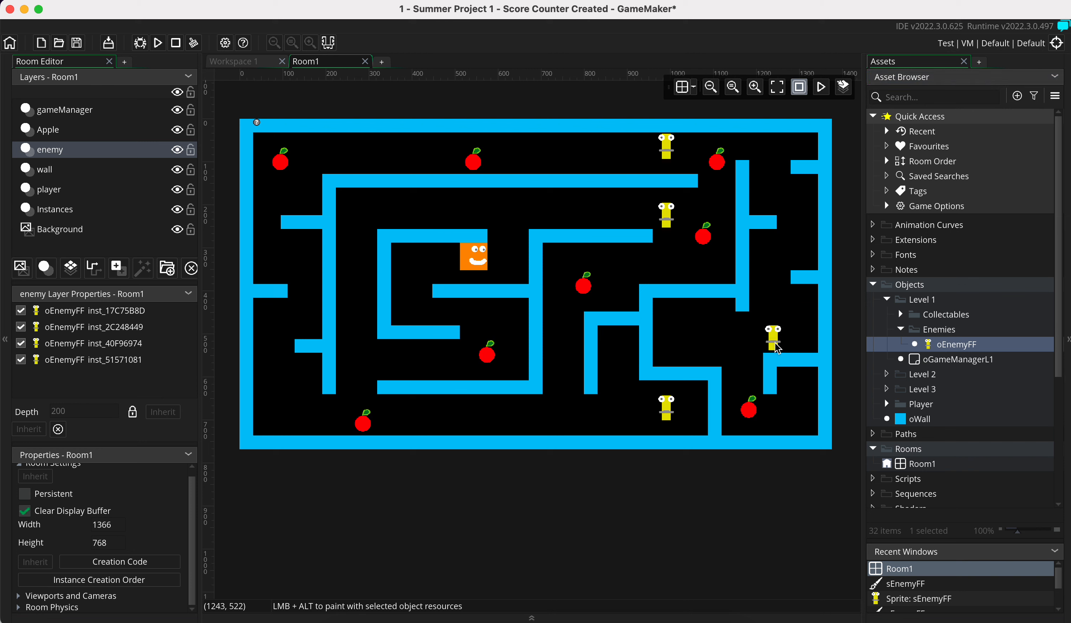
{"action": "left_click", "coordinate": [681, 87]}
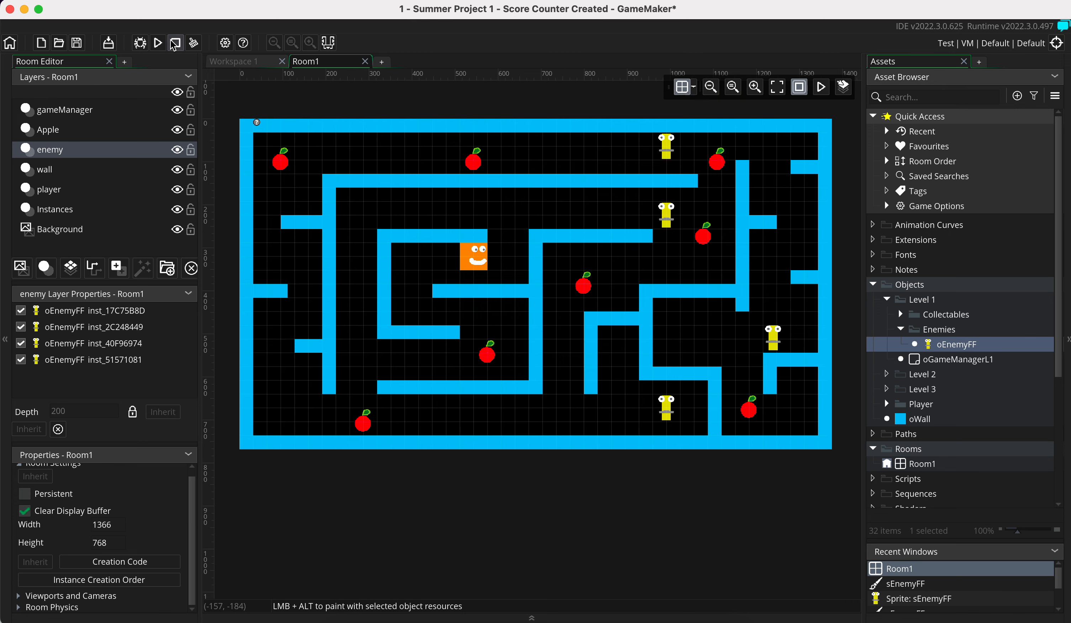
Run the game, move the player around the maze to test it with the enemies in place, and close the game window
{"action": "left_click", "coordinate": [158, 43]}
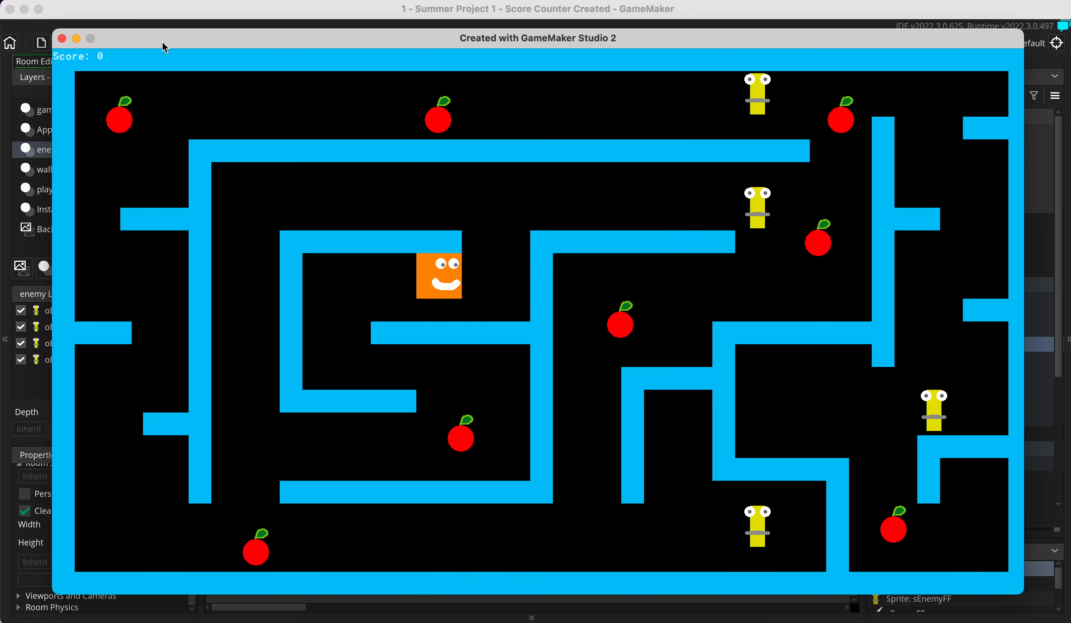
{"action": "key", "text": "Right"}
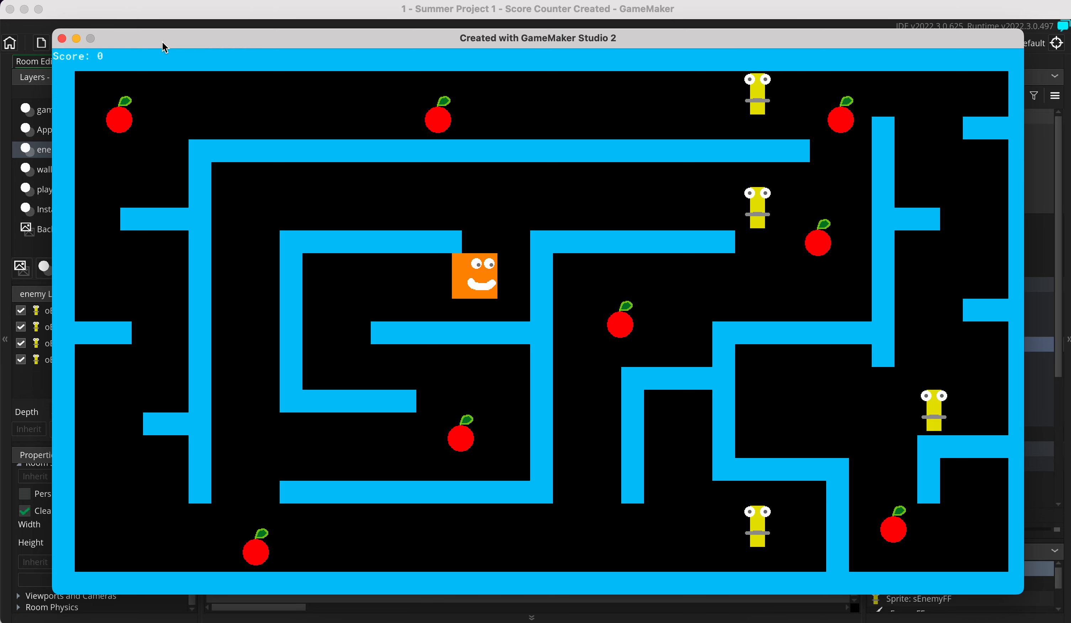
{"action": "key", "text": "Left"}
{"action": "key", "text": "Down"}
{"action": "key", "text": "Left"}
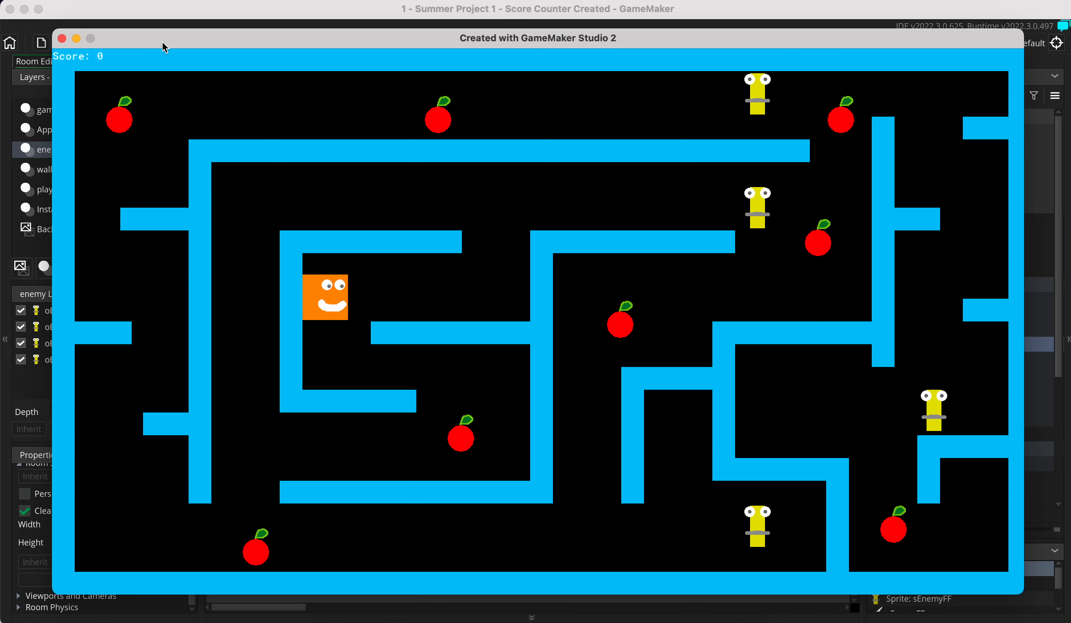
{"action": "key", "text": "Right"}
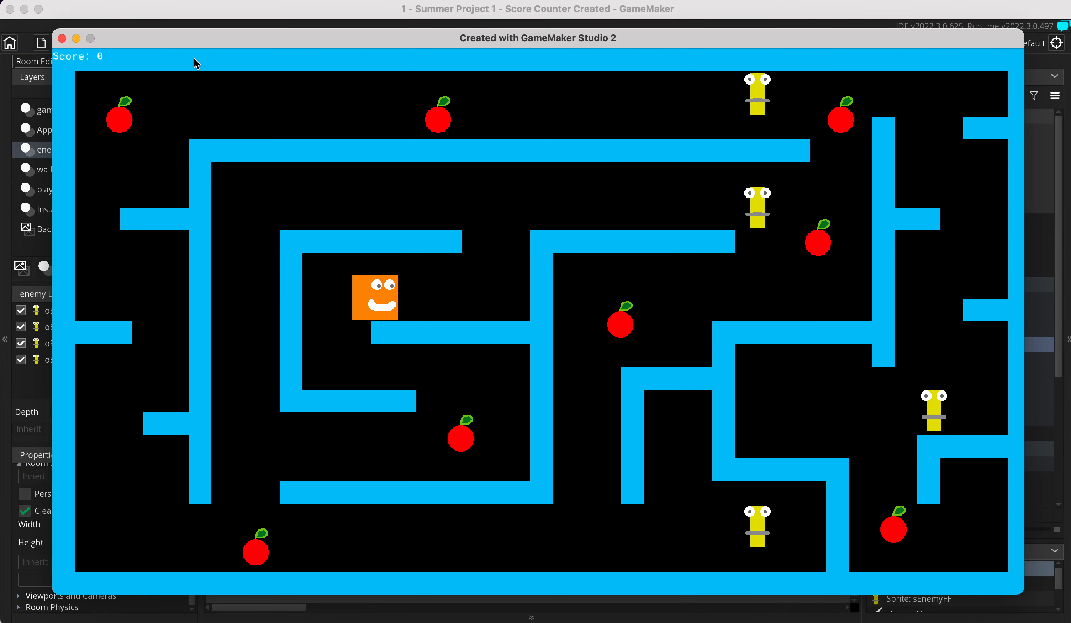
{"action": "left_click", "coordinate": [63, 39]}
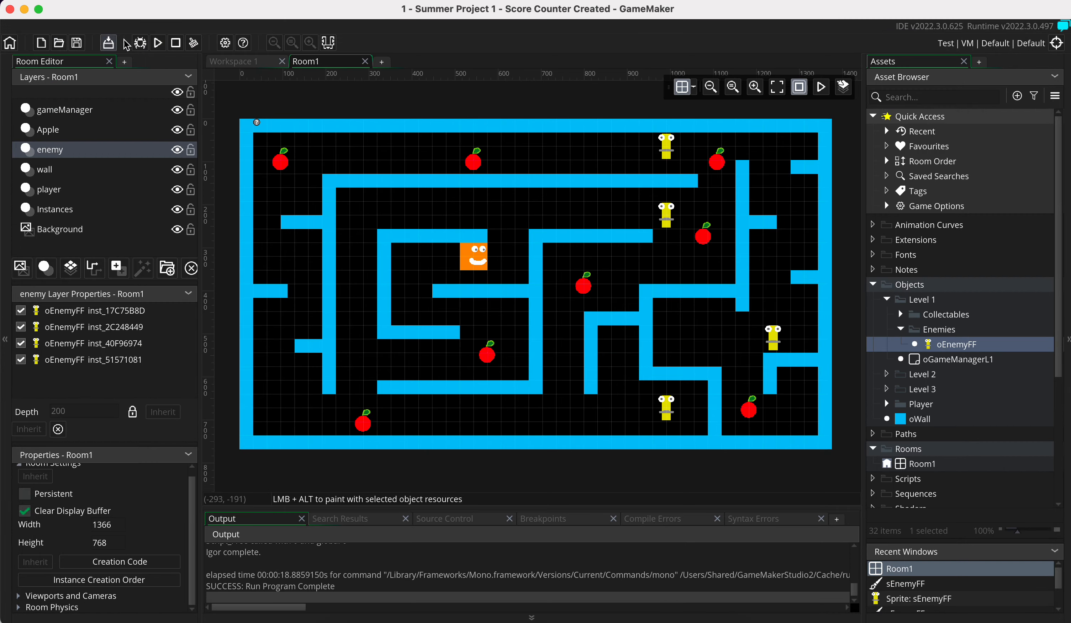
Open the oEnemyFF object and add a Create event to it
{"action": "double_click", "coordinate": [955, 352]}
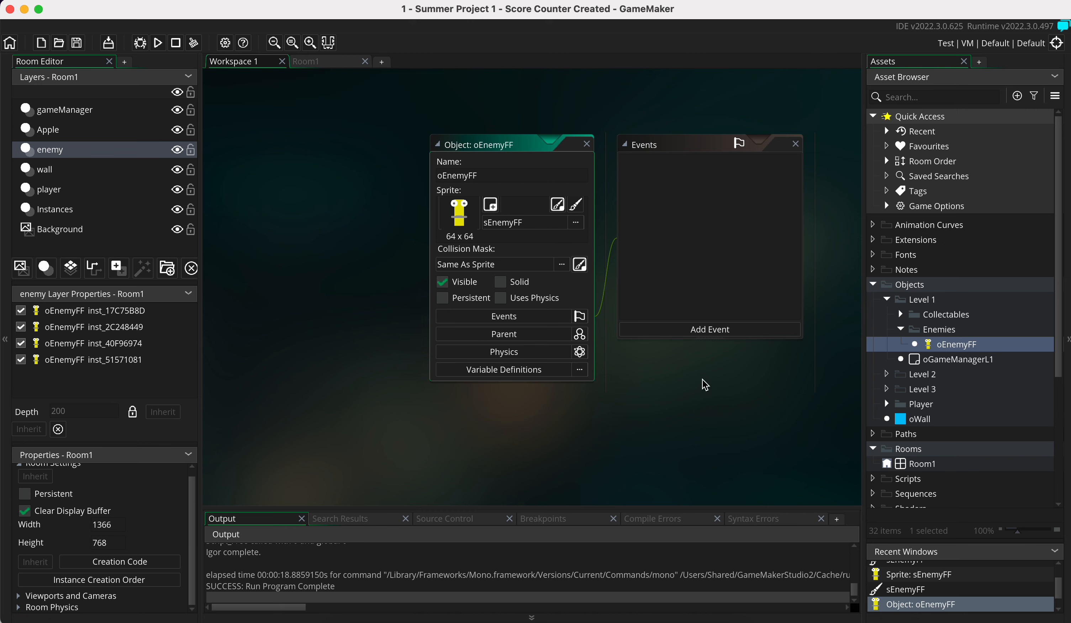
{"action": "scroll", "coordinate": [700, 385], "scroll_direction": "right", "scroll_amount": 2}
{"action": "scroll", "coordinate": [698, 378], "scroll_direction": "right", "scroll_amount": 5}
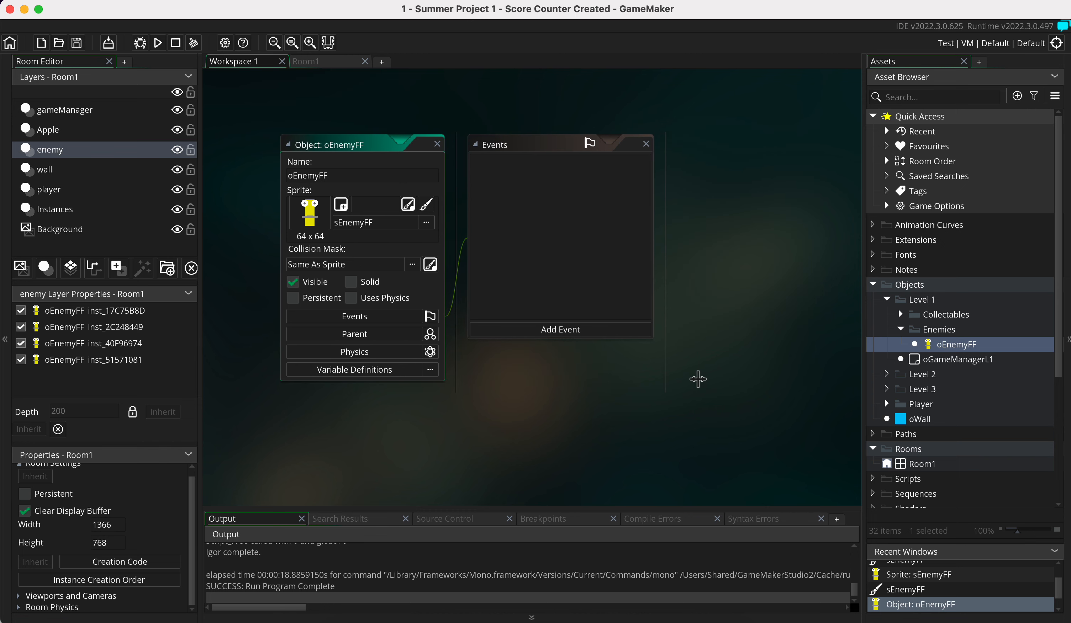
{"action": "left_click", "coordinate": [553, 333]}
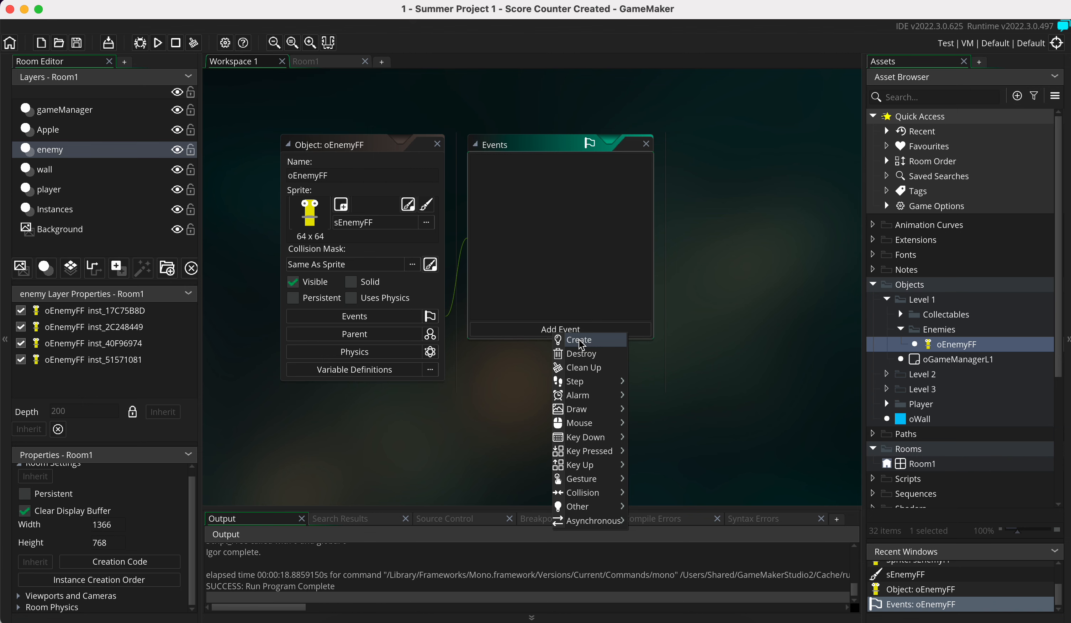
{"action": "left_click", "coordinate": [582, 340]}
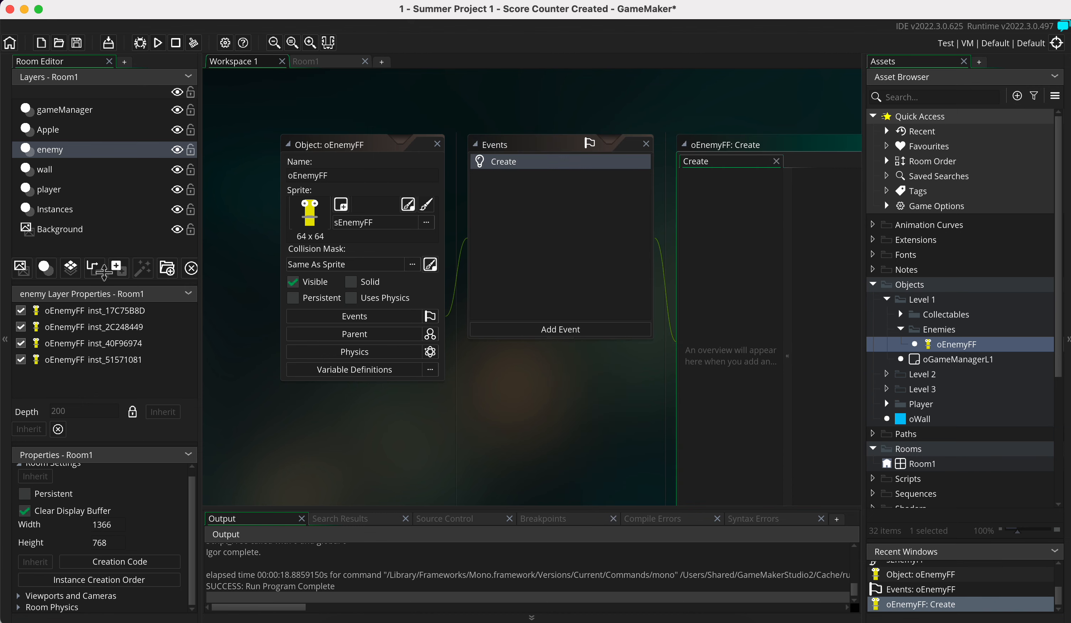
Add an Assign Variable action to oEnemyFF's Create event that sets enemySpeed to 3
{"action": "left_click", "coordinate": [5, 262]}
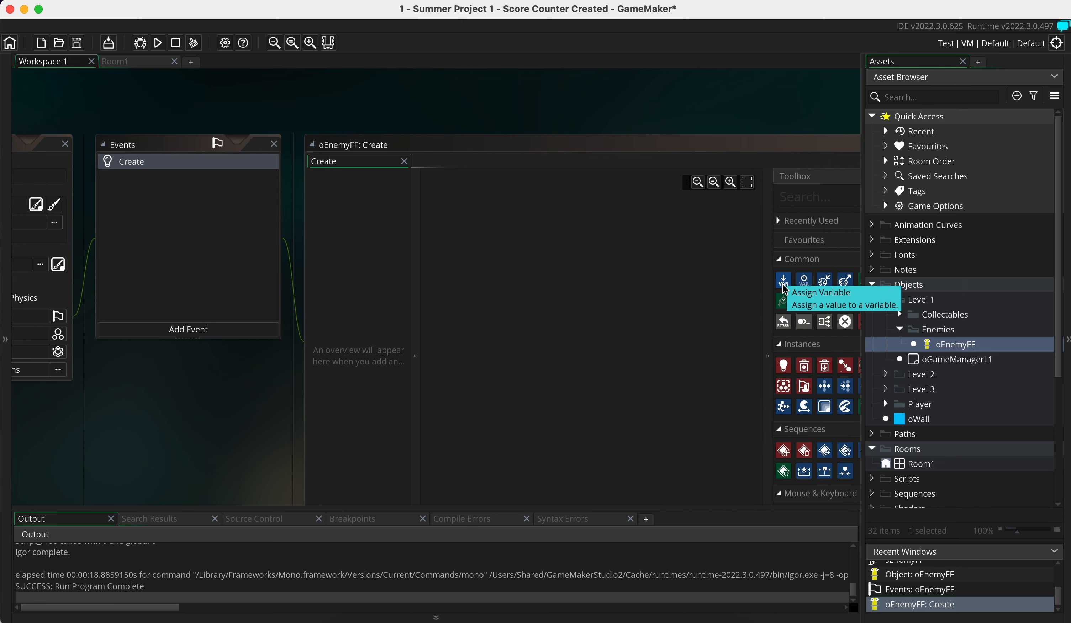
{"action": "left_click_drag", "start_coordinate": [784, 283], "coordinate": [550, 282]}
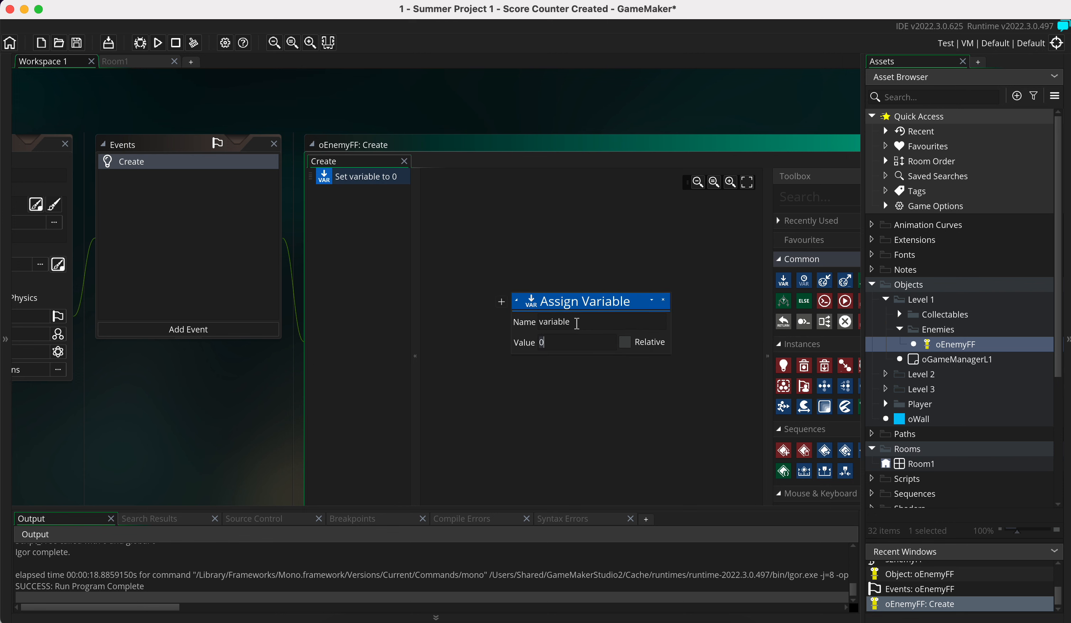
{"action": "scroll", "coordinate": [237, 364], "scroll_direction": "left", "scroll_amount": 2}
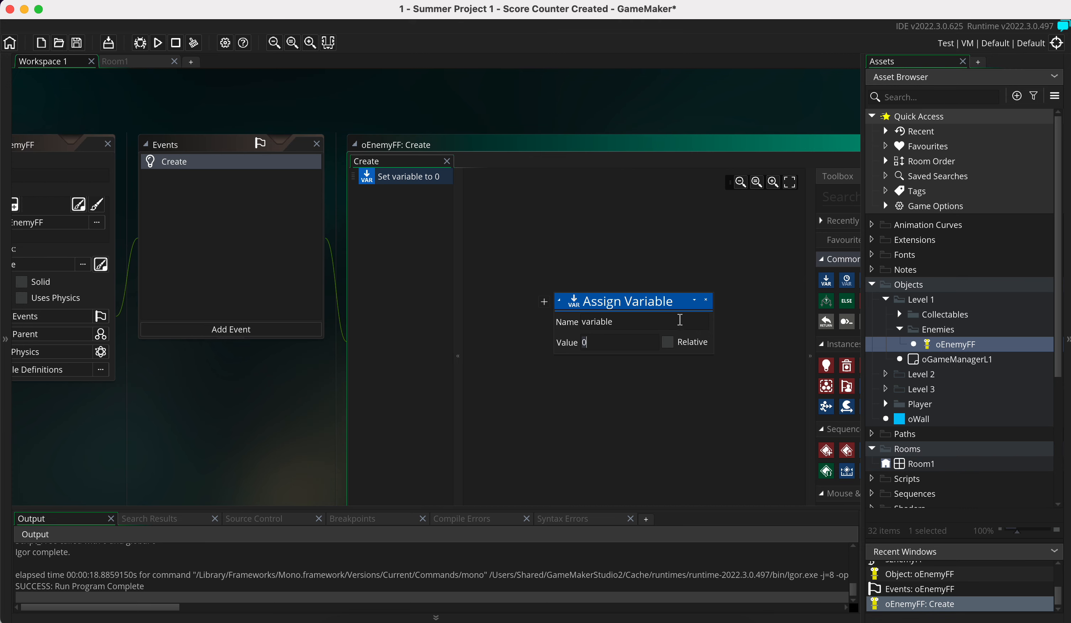
{"action": "type", "text": "enemySpeed"}
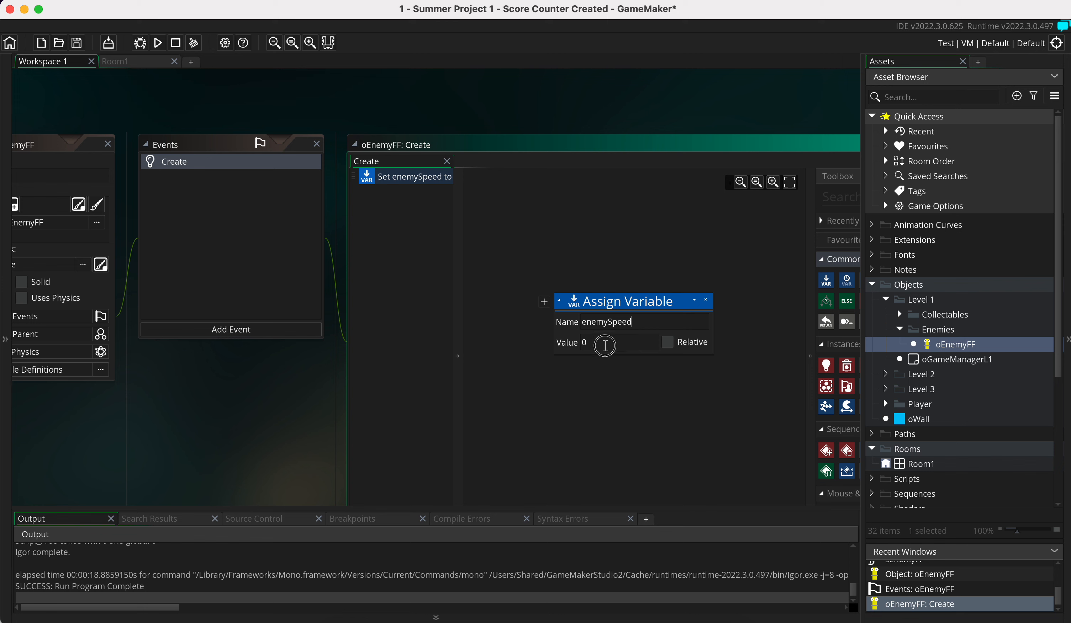
{"action": "key", "text": "Tab"}
{"action": "type", "text": "3"}
Add a Step event to oEnemyFF
{"action": "scroll", "coordinate": [287, 373], "scroll_direction": "up", "scroll_amount": 2}
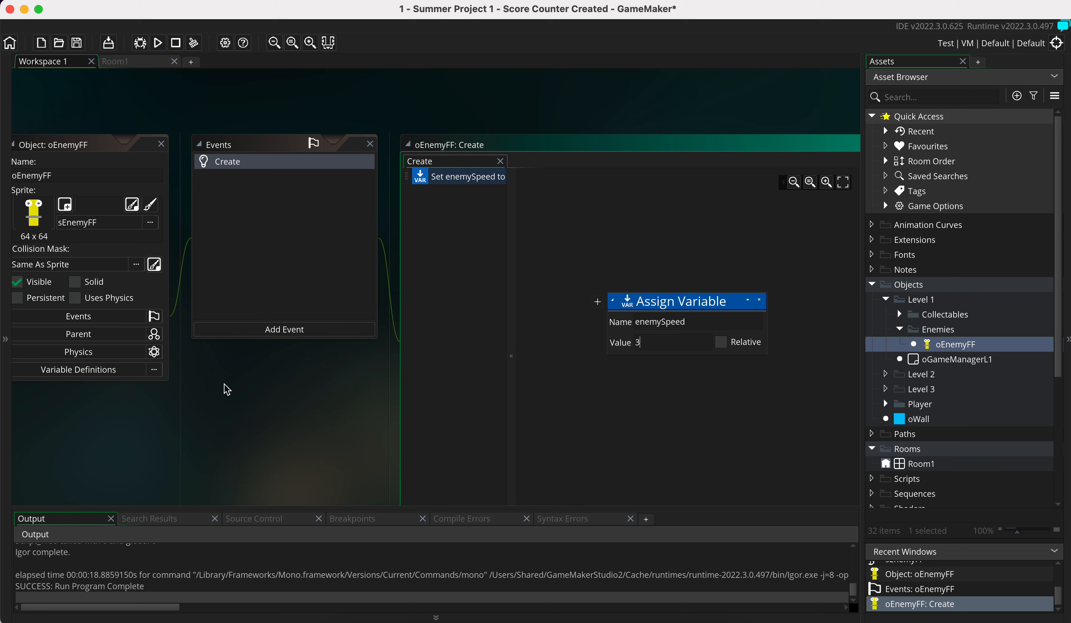
{"action": "left_click", "coordinate": [302, 337]}
{"action": "mouse_move", "coordinate": [358, 385]}
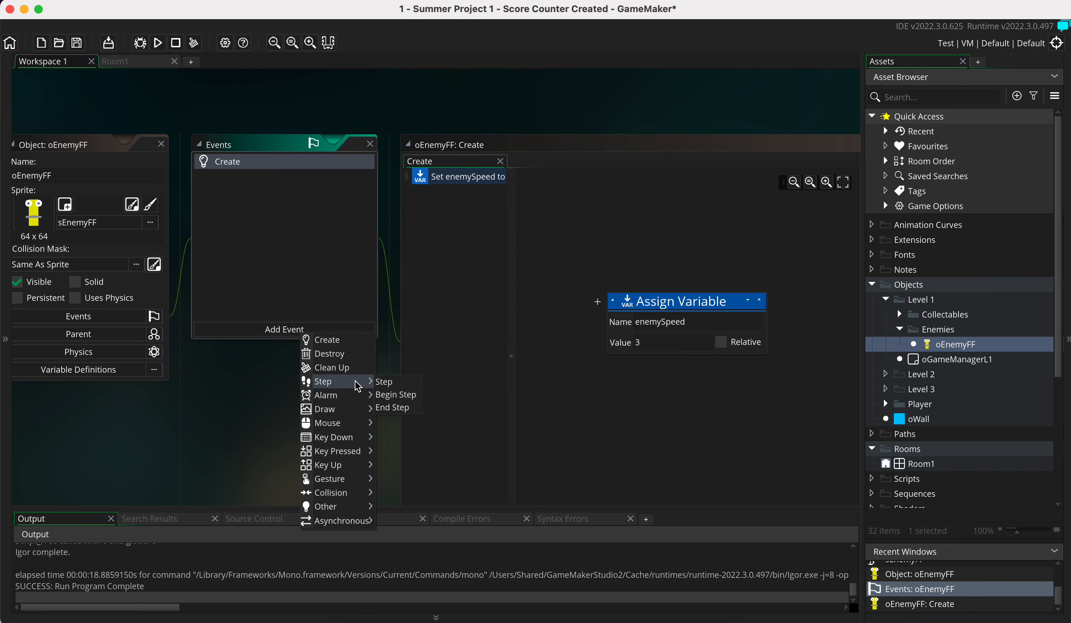
{"action": "left_click", "coordinate": [395, 383]}
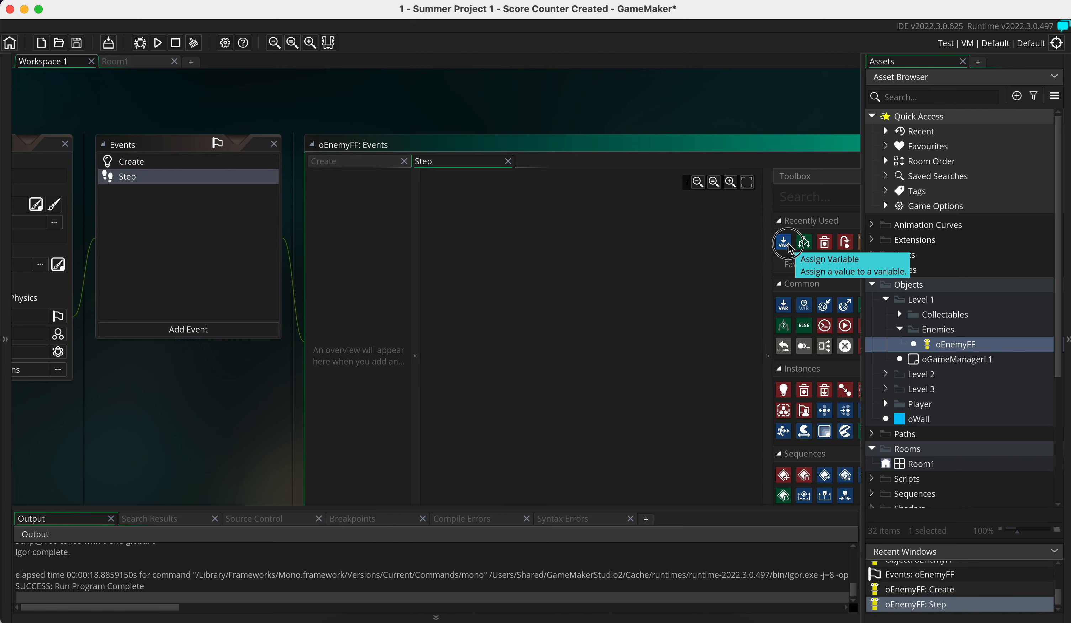
Add an Assign Variable action to oEnemyFF's Step event that changes x by enemySpeed, with Relative enabled
{"action": "left_click_drag", "start_coordinate": [784, 242], "coordinate": [512, 314]}
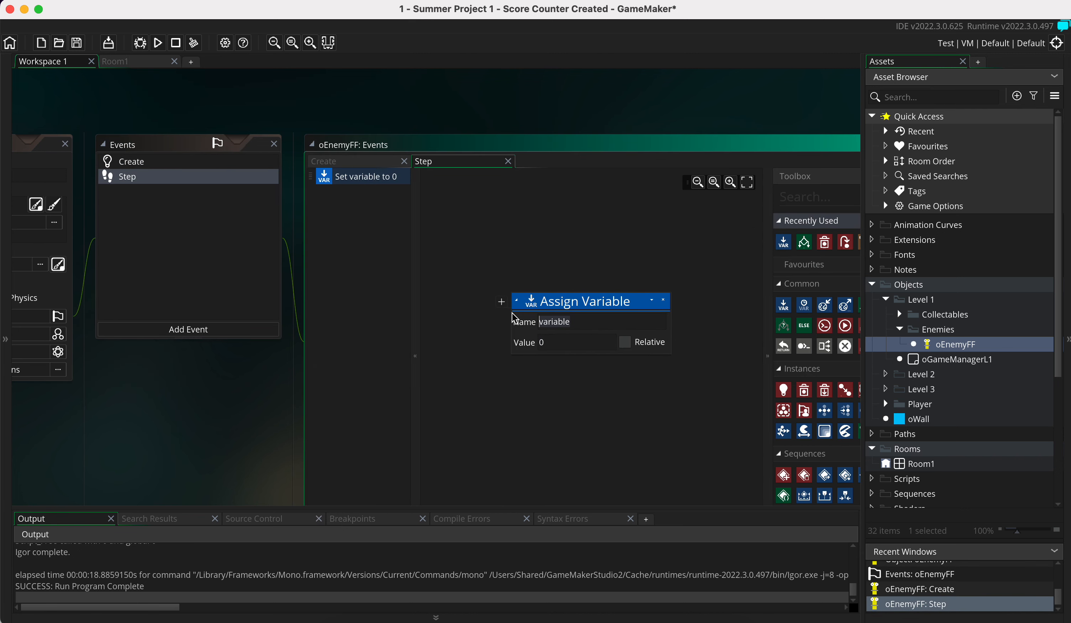
{"action": "type", "text": "x"}
{"action": "key", "text": "Tab"}
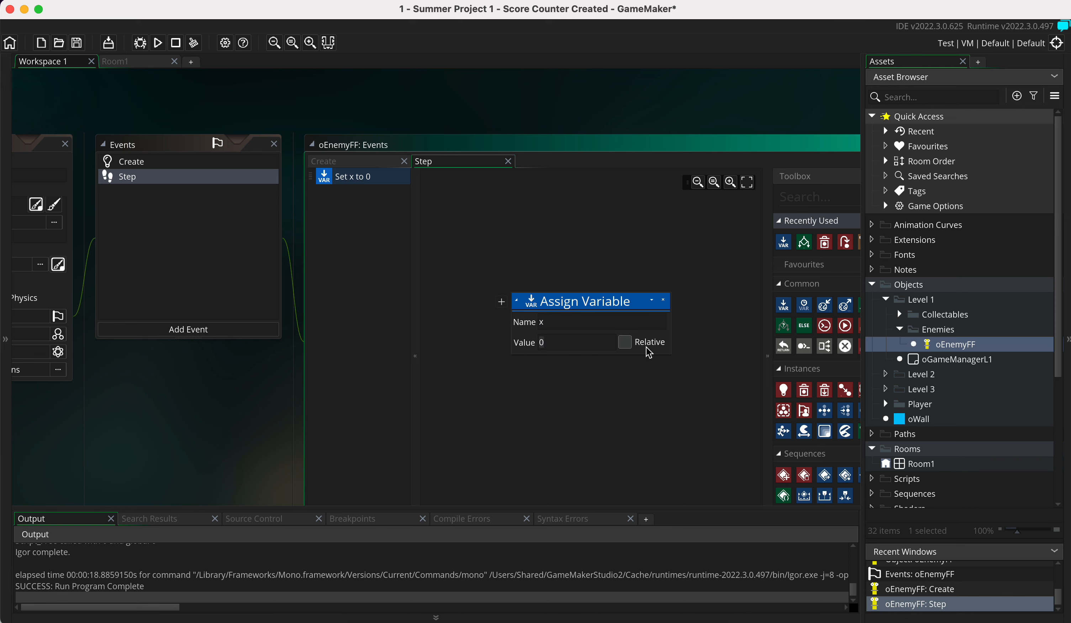
{"action": "key", "text": "BackSpace"}
{"action": "type", "text": "ene"}
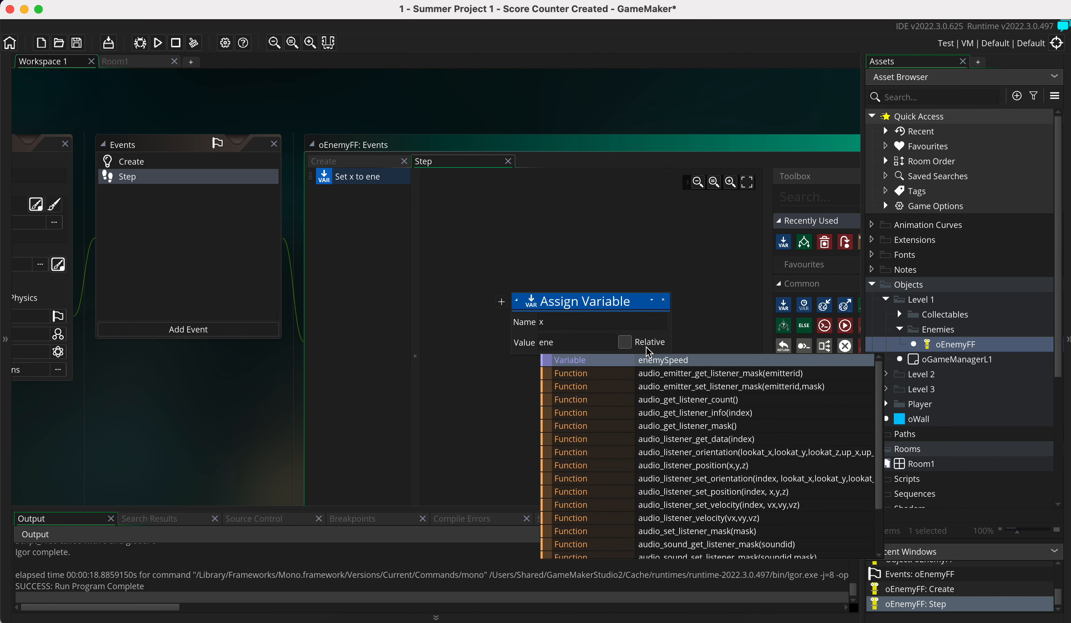
{"action": "left_click", "coordinate": [654, 362]}
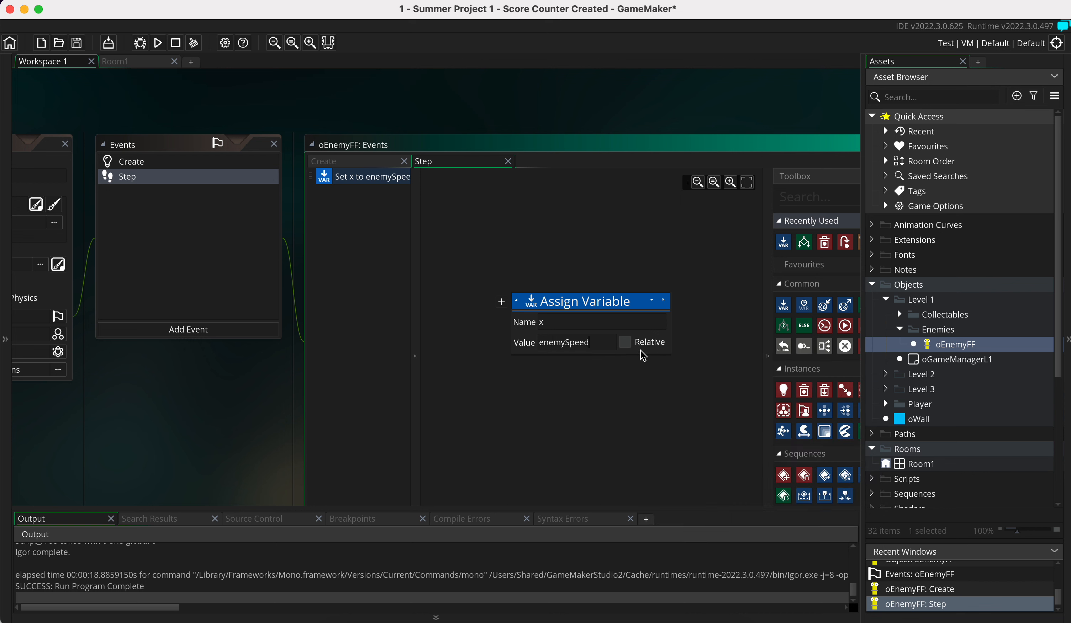
{"action": "left_click", "coordinate": [626, 345]}
Review oEnemyFF's Create and Step actions, run the game to watch the enemies move, and close the game window
{"action": "left_click", "coordinate": [169, 166]}
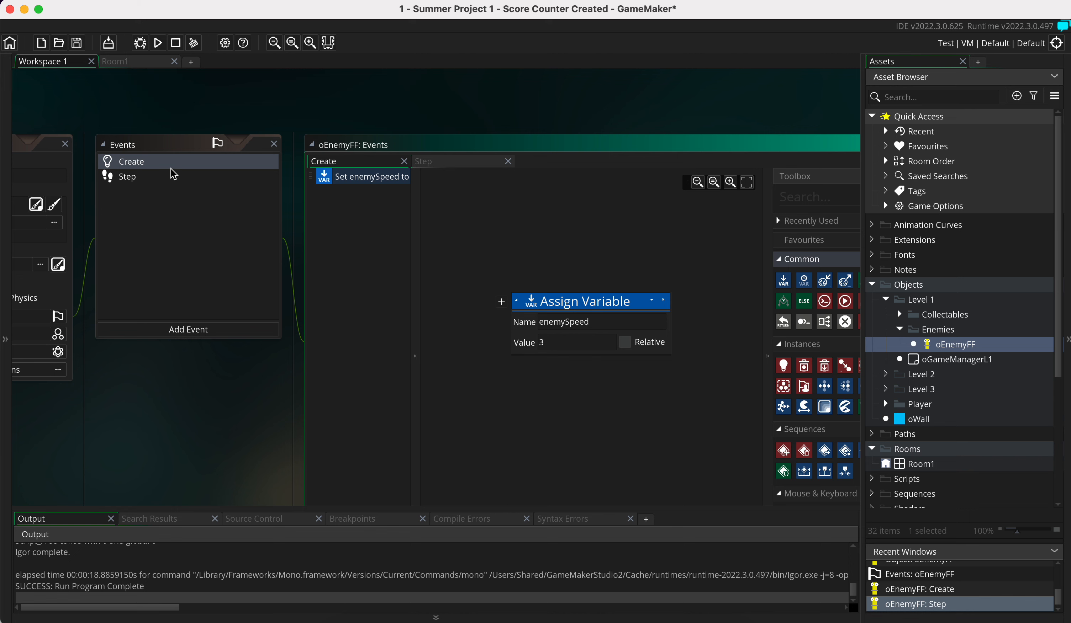
{"action": "left_click", "coordinate": [155, 177]}
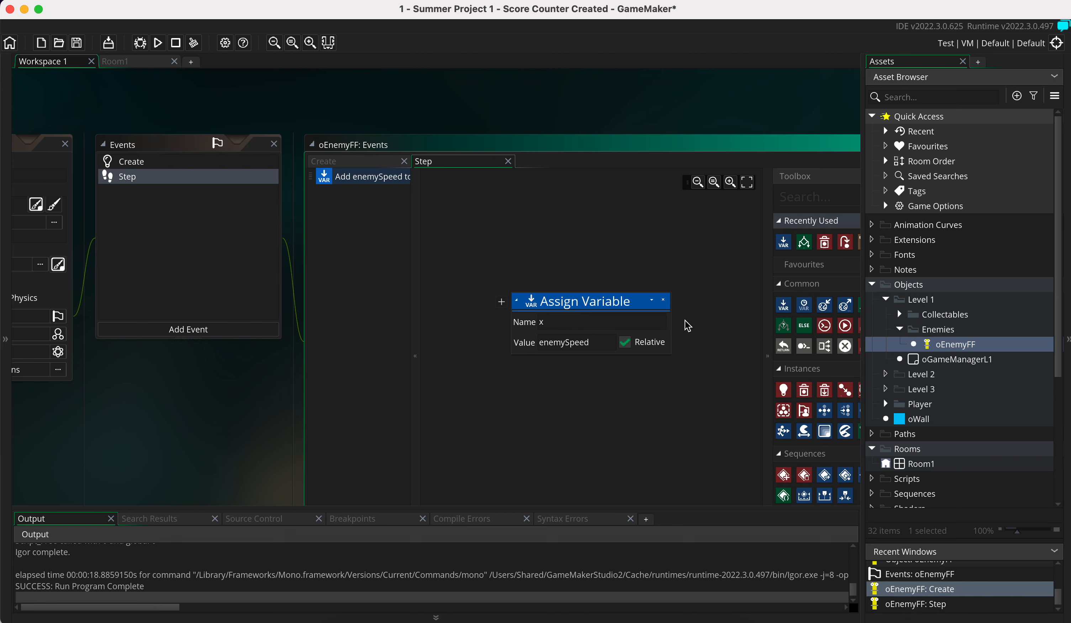
{"action": "left_click", "coordinate": [157, 43]}
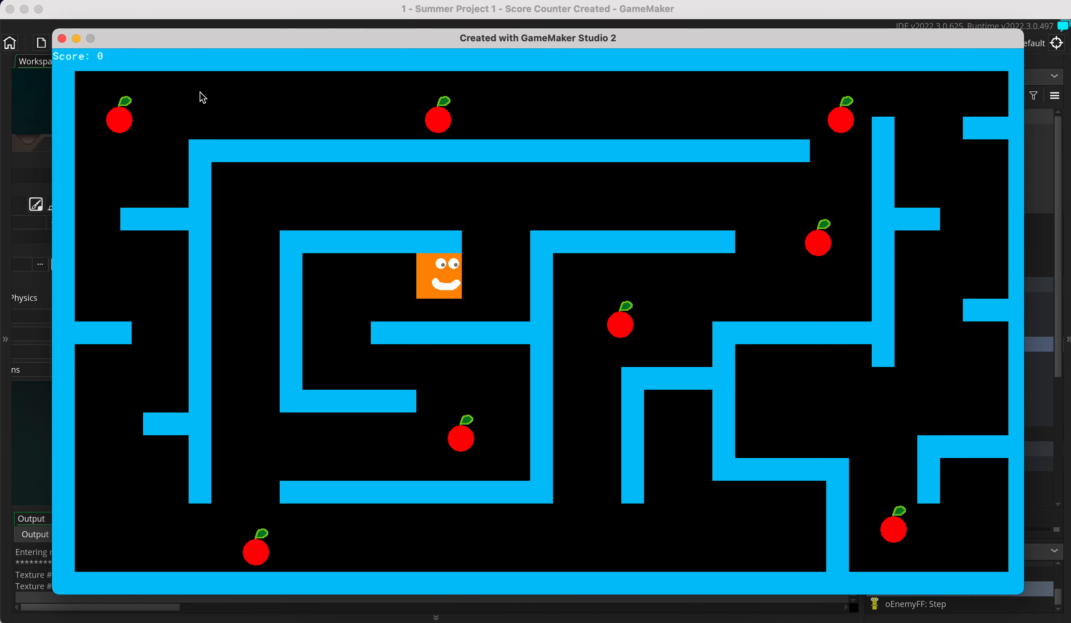
{"action": "left_click", "coordinate": [61, 40]}
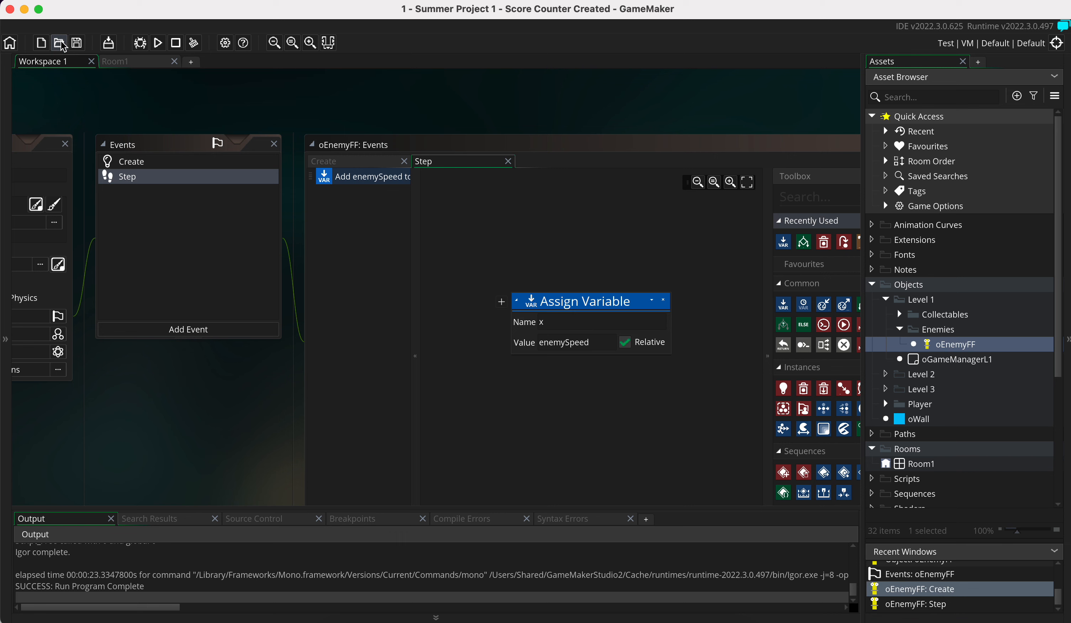
Add a Collision event with oWall to oEnemyFF
{"action": "left_click", "coordinate": [222, 333]}
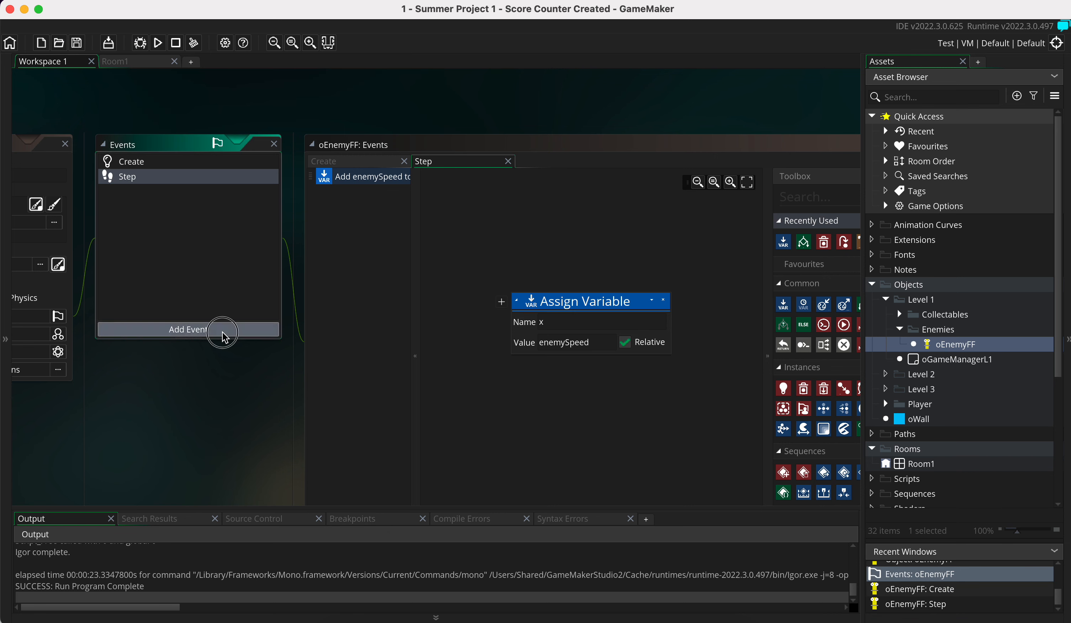
{"action": "scroll", "coordinate": [213, 331], "scroll_direction": "up", "scroll_amount": 1}
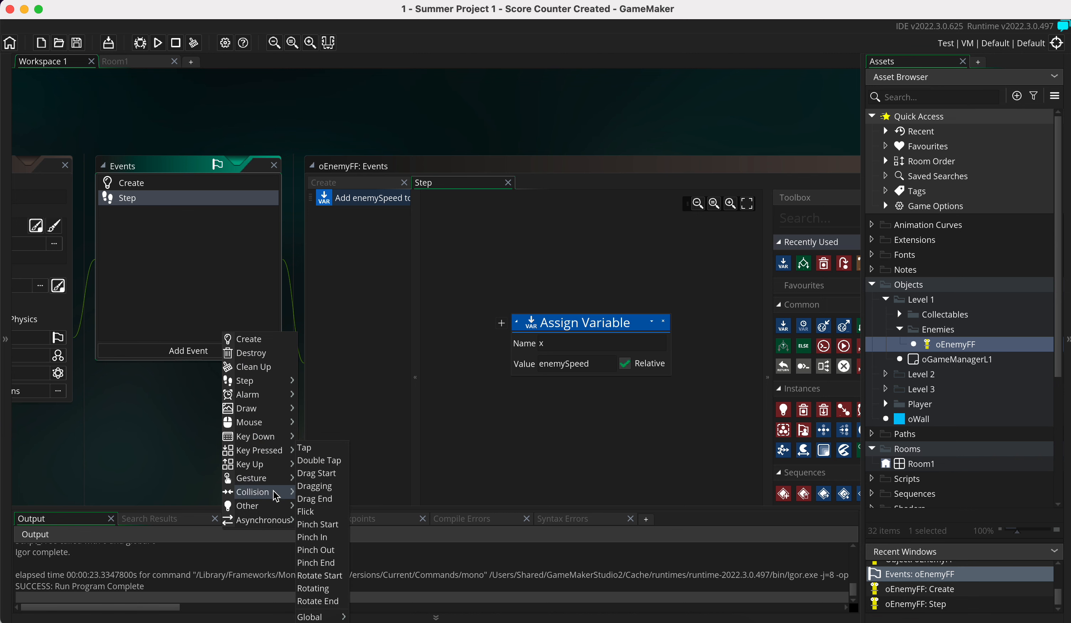
{"action": "mouse_move", "coordinate": [273, 492]}
{"action": "mouse_move", "coordinate": [314, 495]}
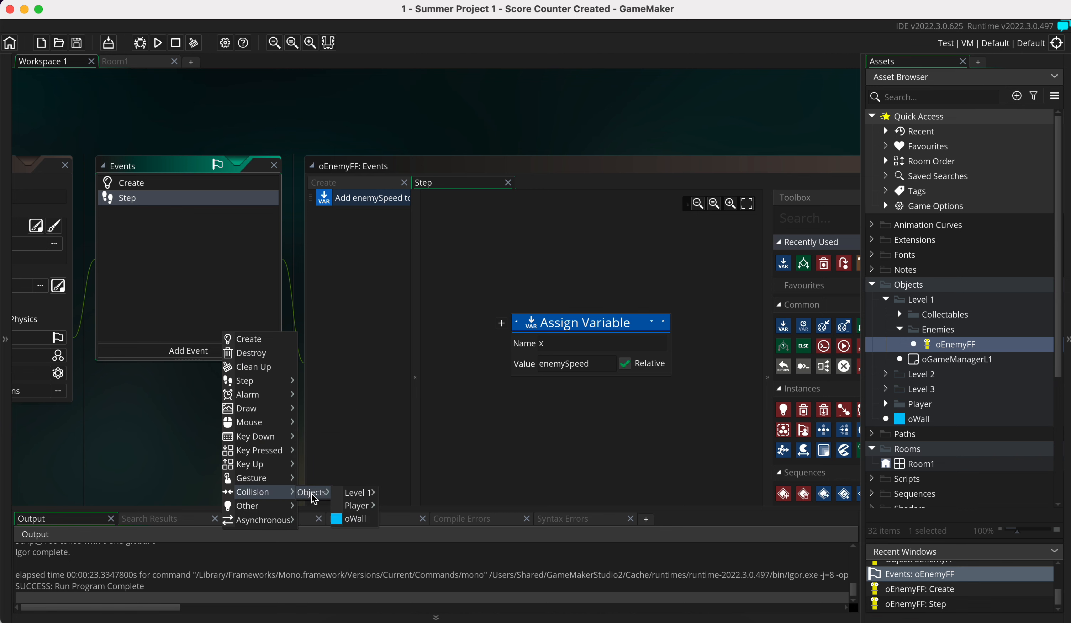
{"action": "left_click", "coordinate": [359, 523]}
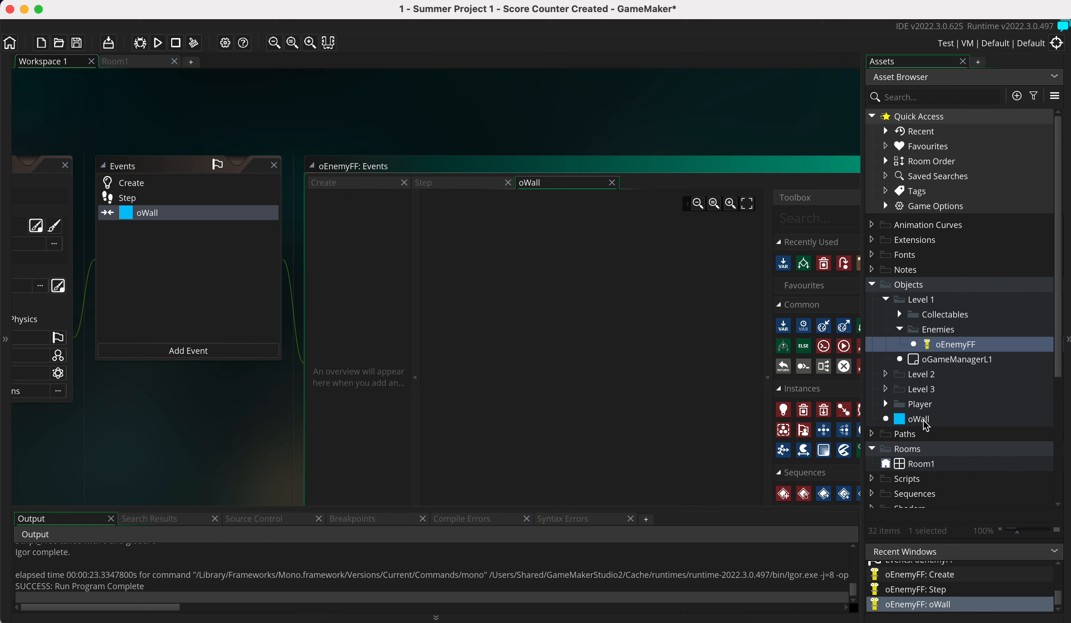
Open Room1 and slide the top-corridor oEnemyFF between both end walls to trace its path, leaving it mid-corridor at about (672, 32)
{"action": "double_click", "coordinate": [916, 464]}
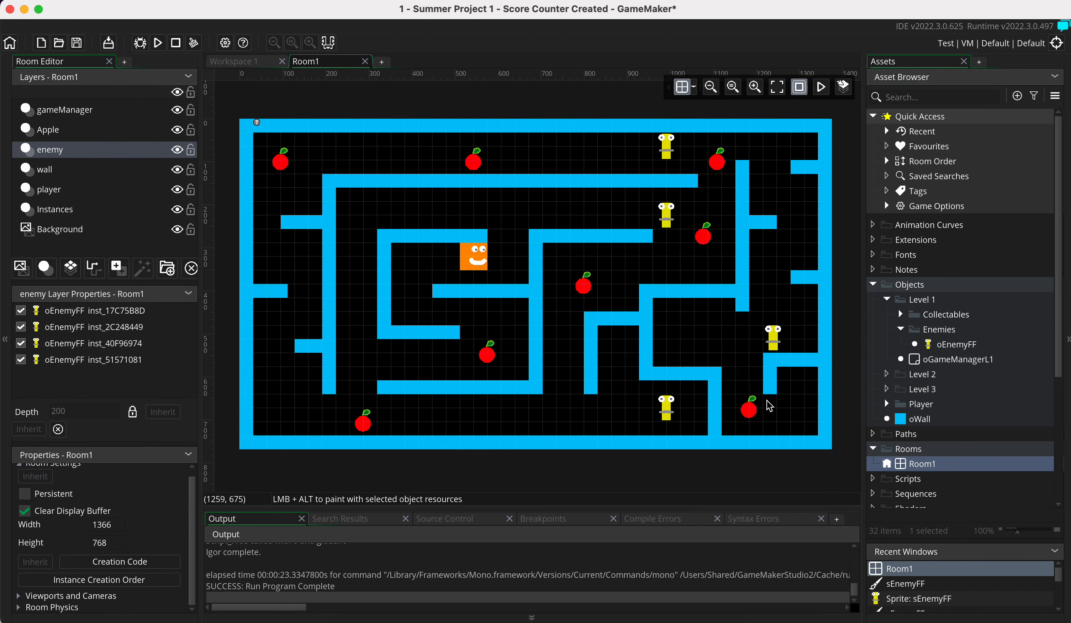
{"action": "left_click", "coordinate": [672, 145]}
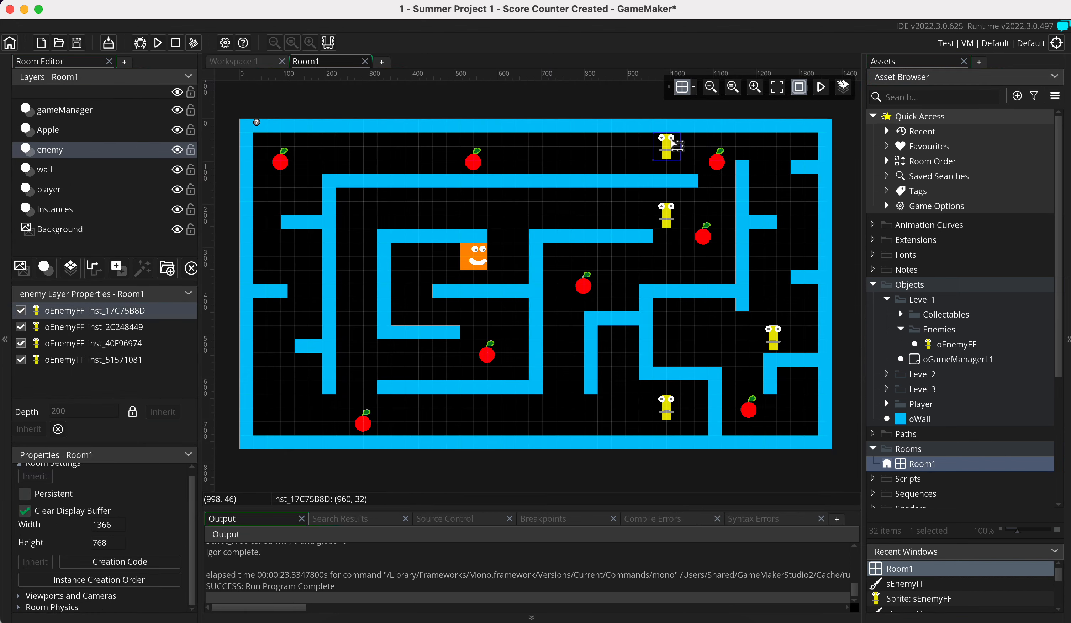
{"action": "left_click", "coordinate": [671, 144]}
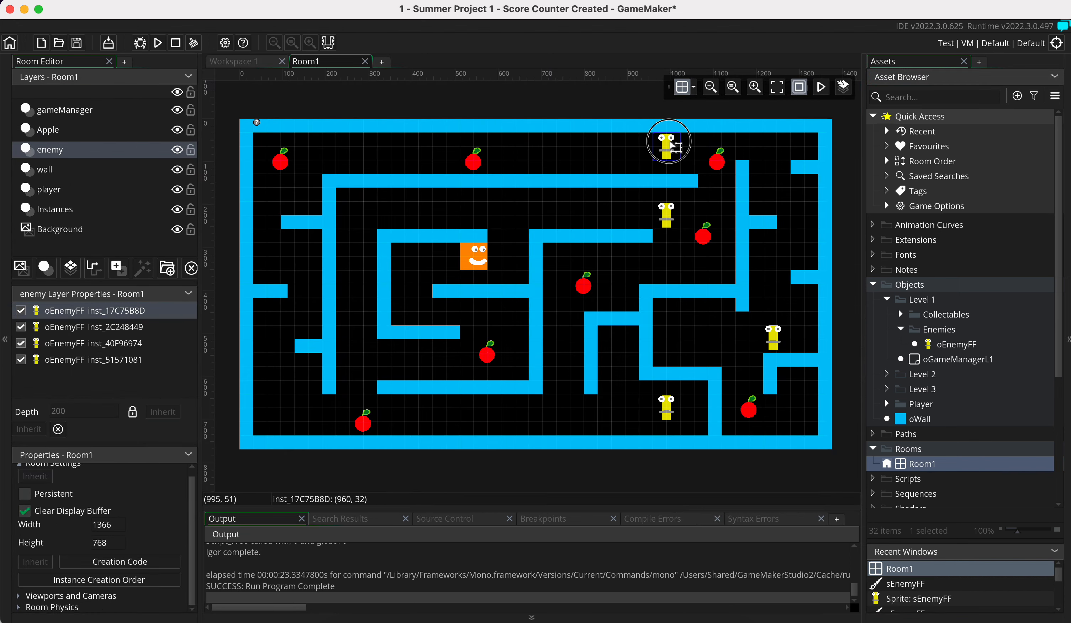
{"action": "left_click_drag", "start_coordinate": [670, 145], "coordinate": [822, 149]}
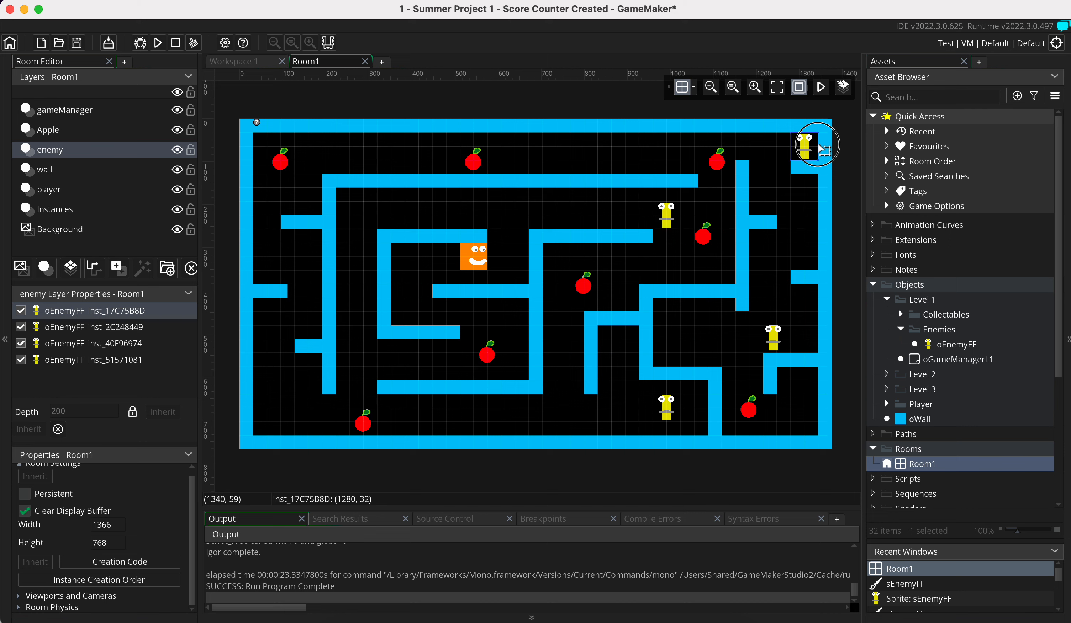
{"action": "left_click_drag", "start_coordinate": [818, 150], "coordinate": [274, 145]}
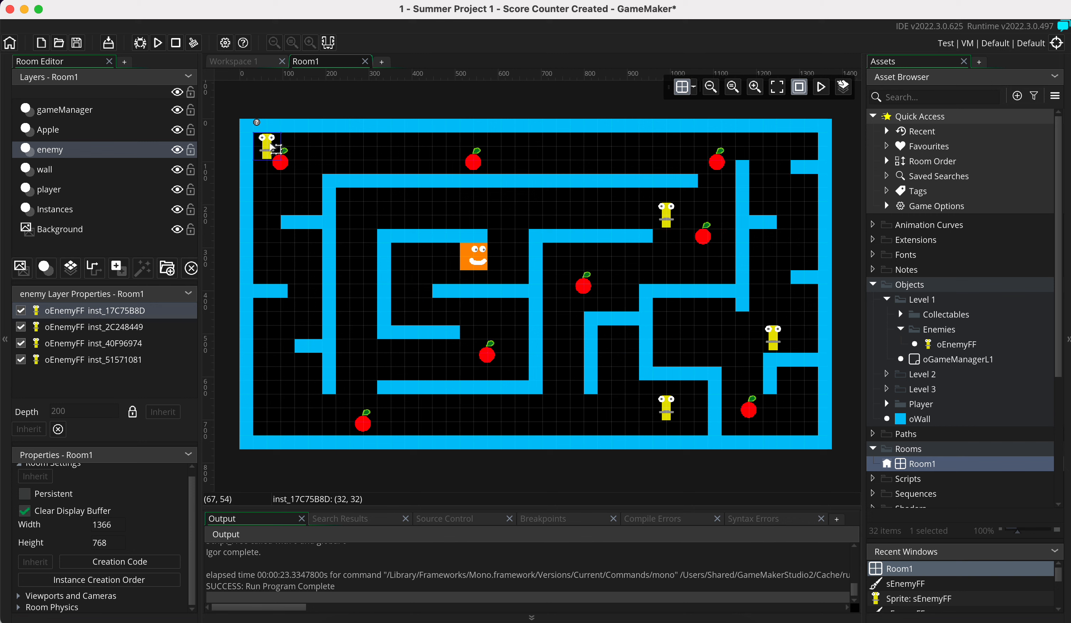
{"action": "left_click_drag", "start_coordinate": [272, 148], "coordinate": [811, 149]}
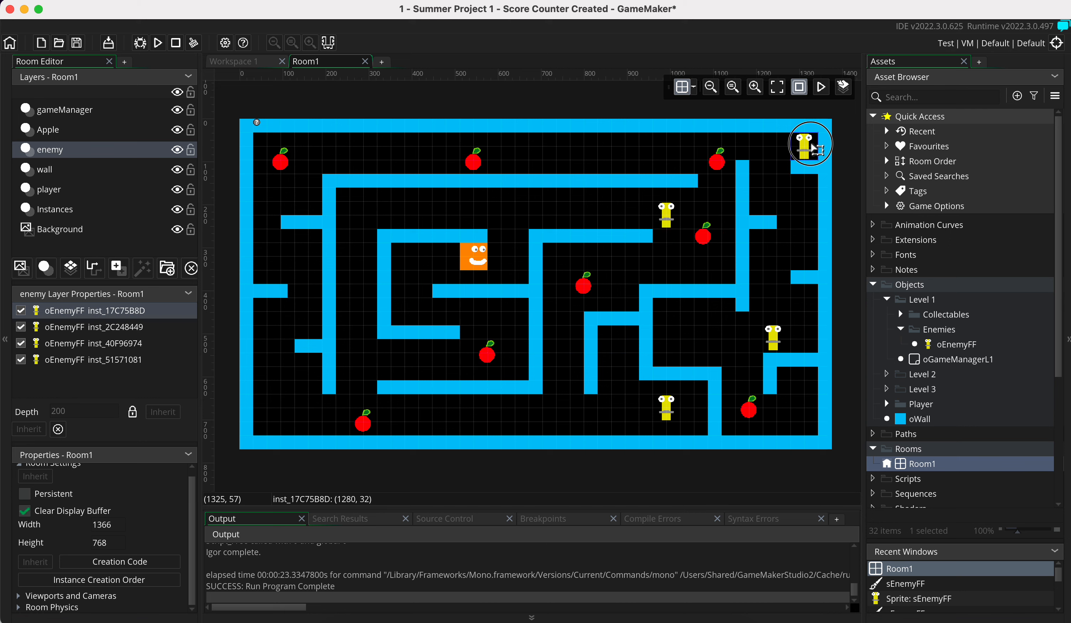
{"action": "left_click_drag", "start_coordinate": [811, 149], "coordinate": [482, 134]}
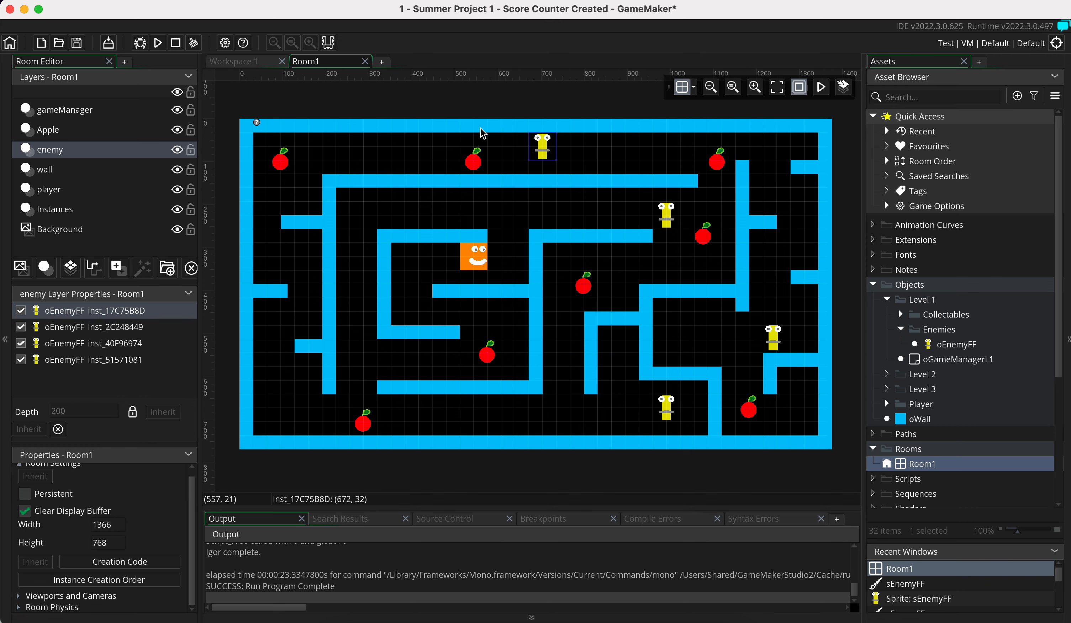
Add an Assign Variable action to oEnemyFF's oWall collision event that sets enemySpeed to enemySpeed*-1
{"action": "left_click", "coordinate": [244, 62]}
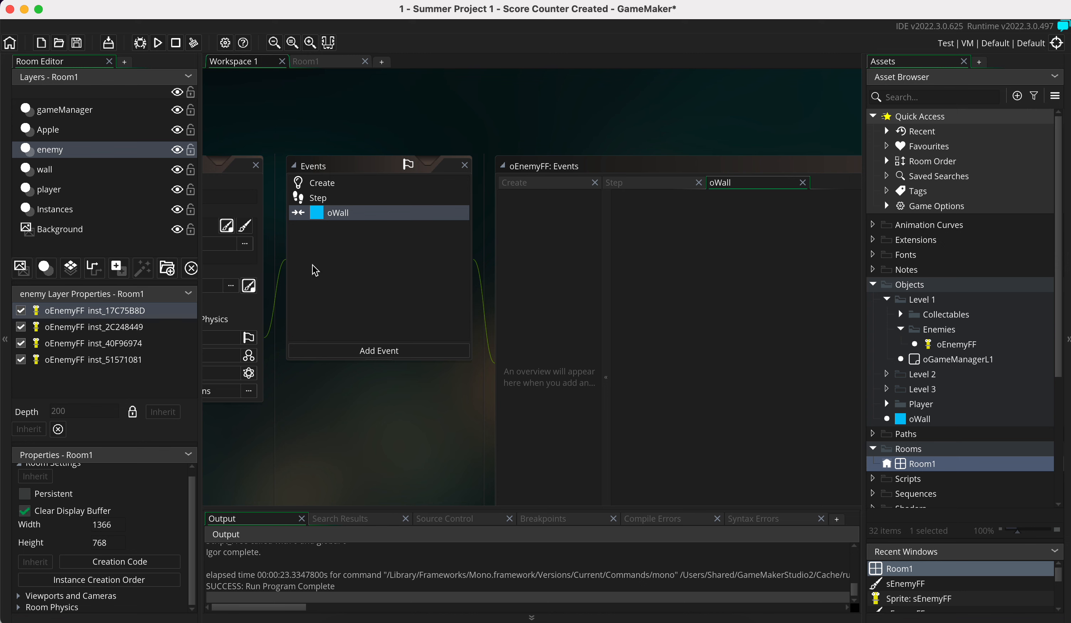
{"action": "scroll", "coordinate": [330, 351], "scroll_direction": "left", "scroll_amount": 3}
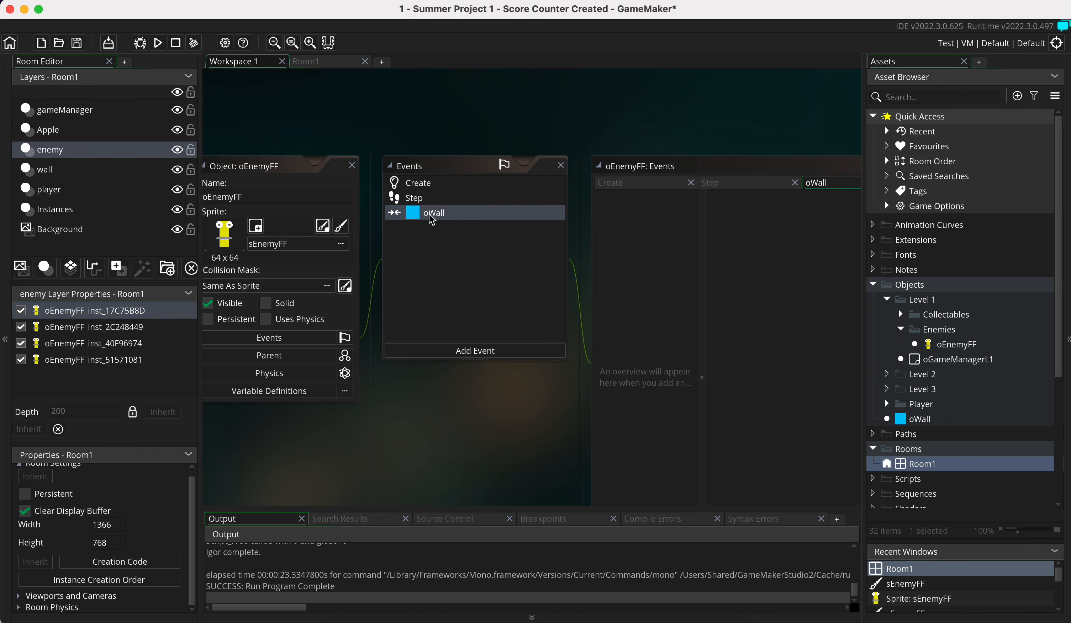
{"action": "scroll", "coordinate": [498, 408], "scroll_direction": "right", "scroll_amount": 5}
{"action": "scroll", "coordinate": [550, 407], "scroll_direction": "left", "scroll_amount": 8}
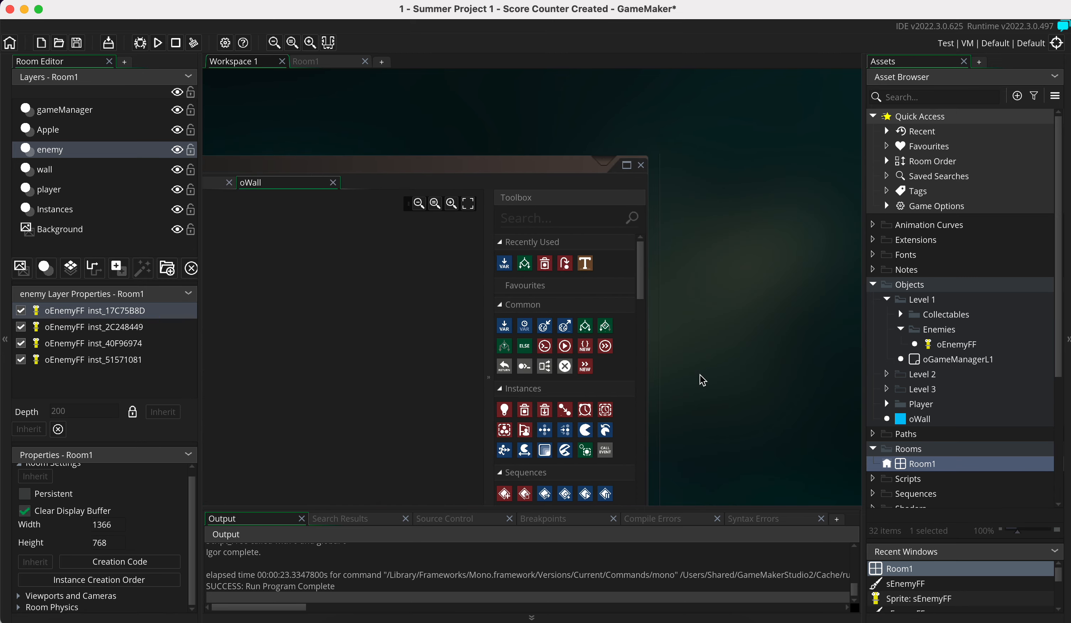
{"action": "left_click_drag", "start_coordinate": [557, 325], "coordinate": [306, 323]}
{"action": "left_click", "coordinate": [354, 343]}
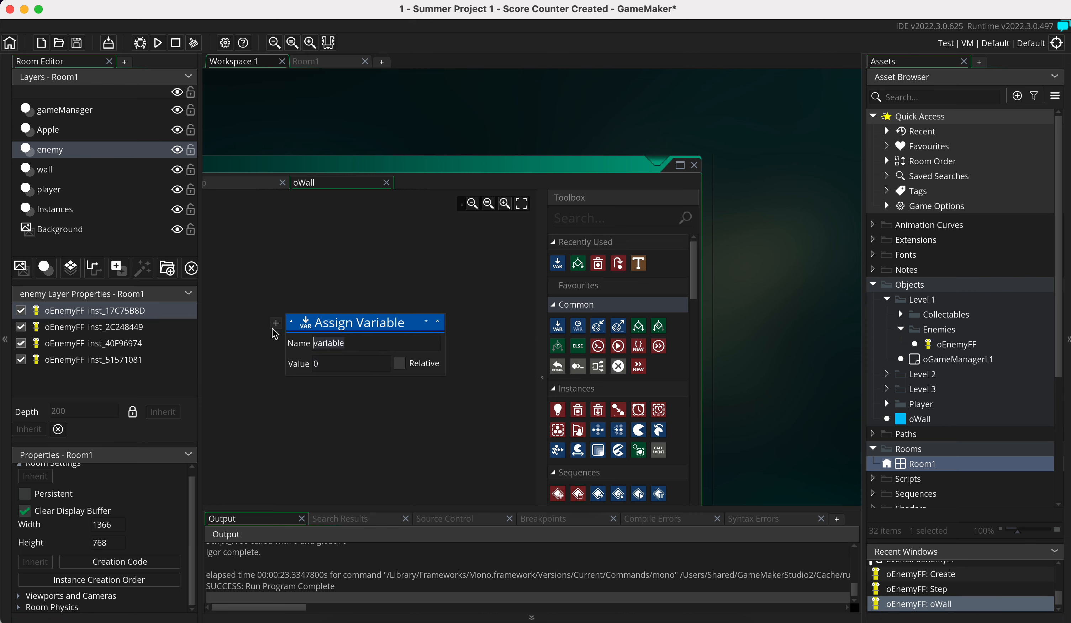
{"action": "type", "text": "enemySpeed"}
{"action": "left_click", "coordinate": [278, 361]}
{"action": "type", "text": "enemy"}
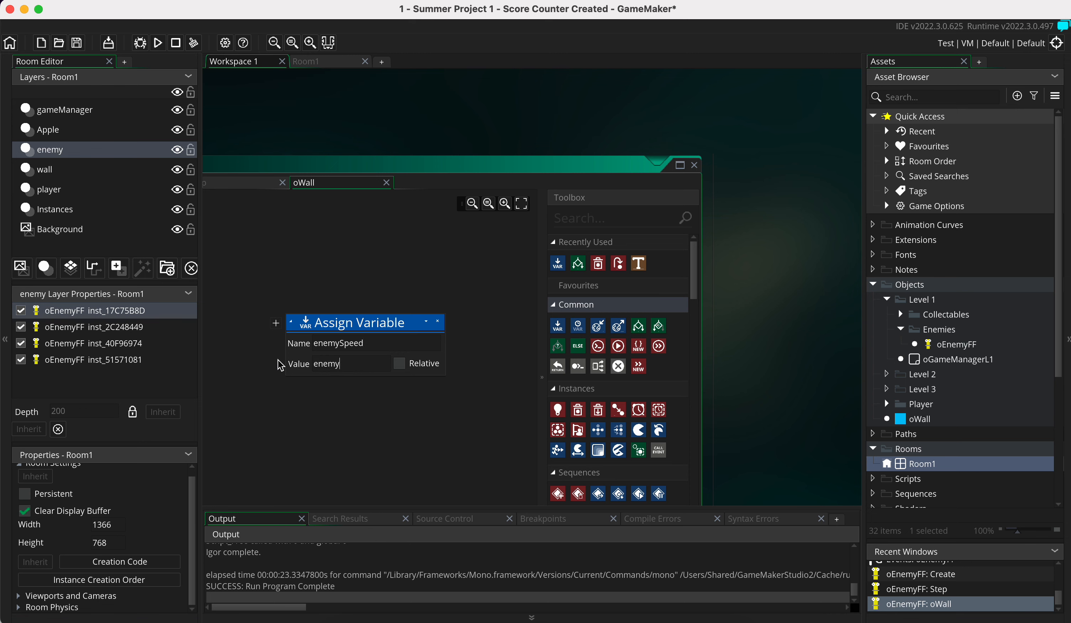
{"action": "type", "text": "Speed*-1"}
Run the game to watch how the enemies react to the walls, and close the game window
{"action": "scroll", "coordinate": [351, 147], "scroll_direction": "left", "scroll_amount": 8}
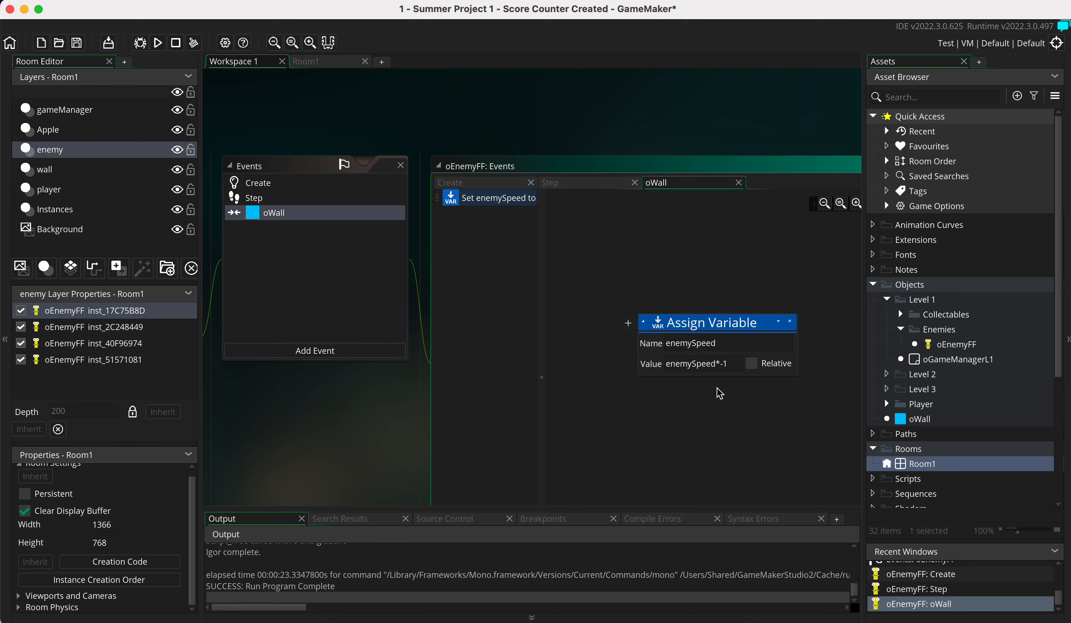
{"action": "left_click", "coordinate": [158, 42]}
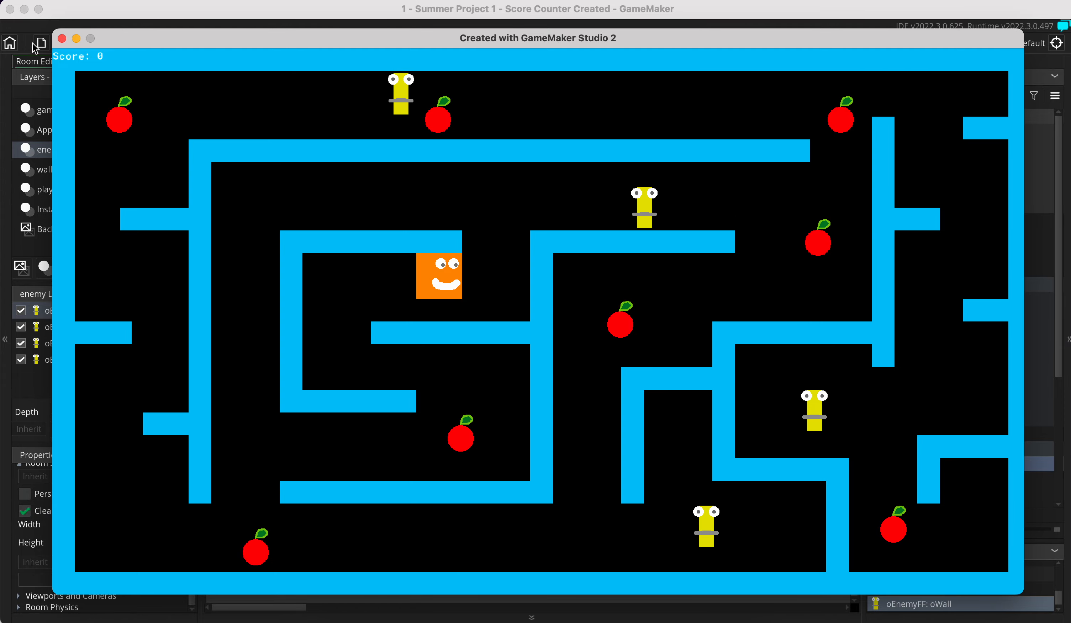
{"action": "left_click", "coordinate": [61, 39]}
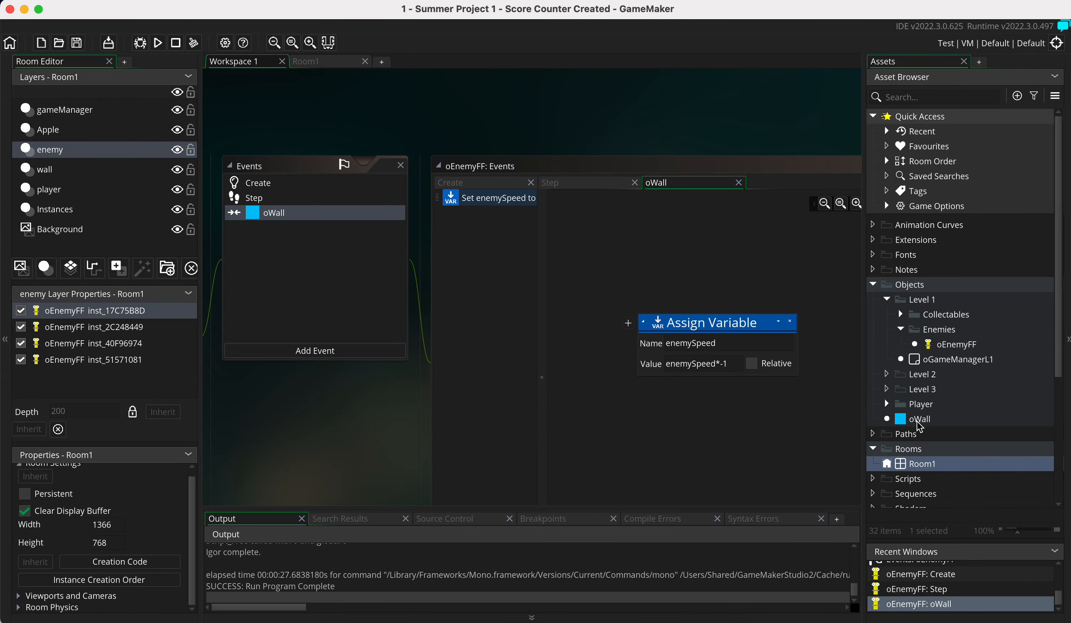
Open Room1 and shorten the tall vertical wall at (1152, 96) so it ends near the small side wall
{"action": "double_click", "coordinate": [935, 466]}
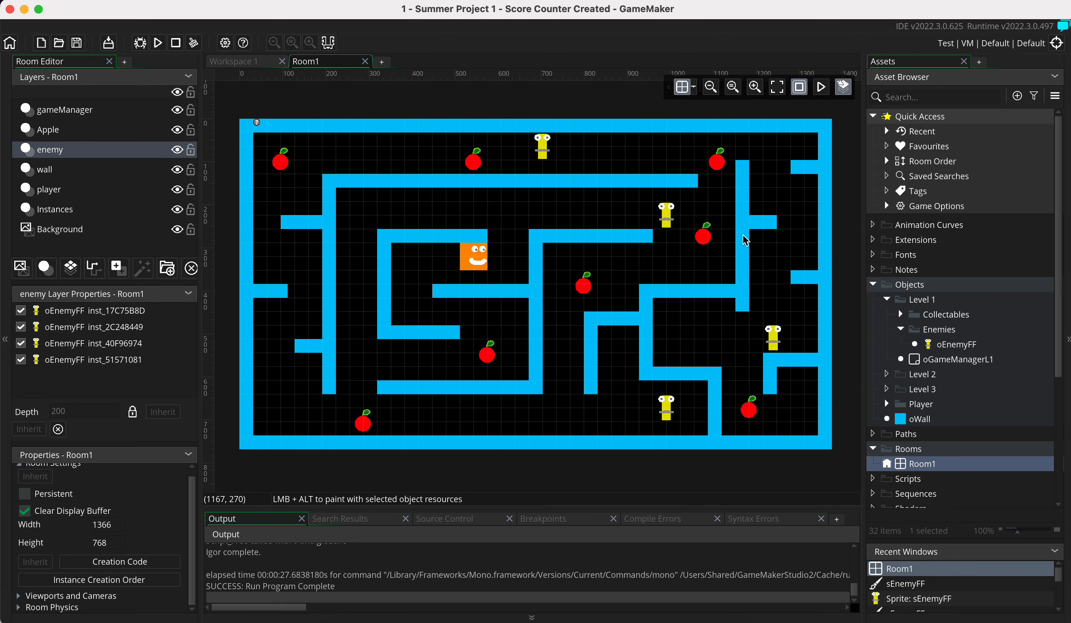
{"action": "left_click", "coordinate": [745, 239]}
{"action": "left_click_drag", "start_coordinate": [739, 312], "coordinate": [736, 217]}
{"action": "left_click", "coordinate": [737, 205]}
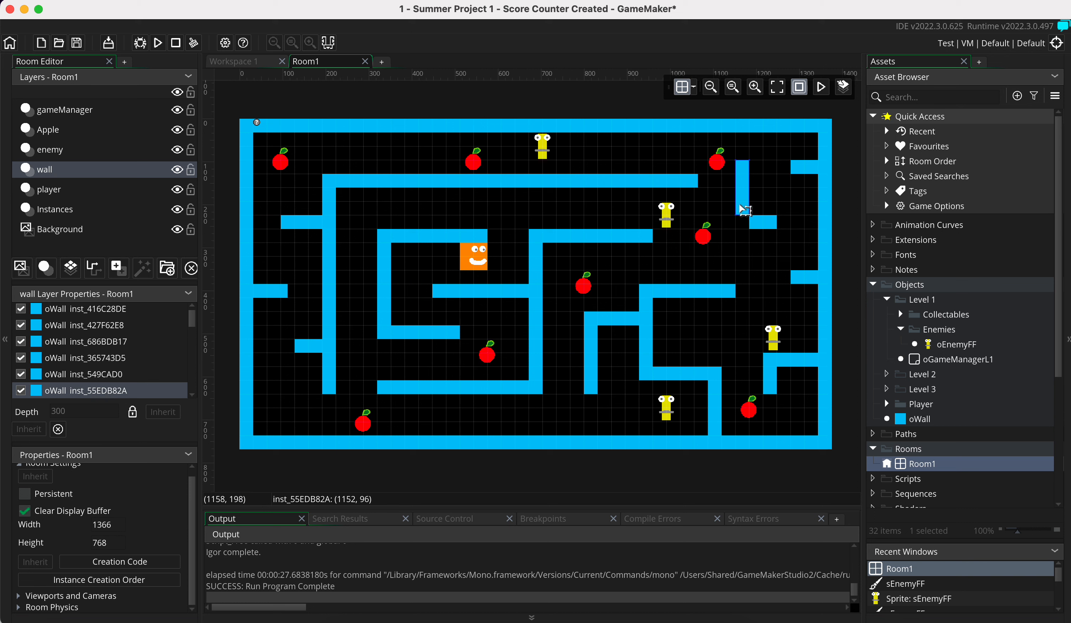
Paste a copy of the shortened wall at (1152, 224), stretch it down to the horizontal wall's lower edge, and test-run the game
{"action": "key", "text": "super+c"}
{"action": "key", "text": "super+v"}
{"action": "left_click_drag", "start_coordinate": [758, 208], "coordinate": [744, 250]}
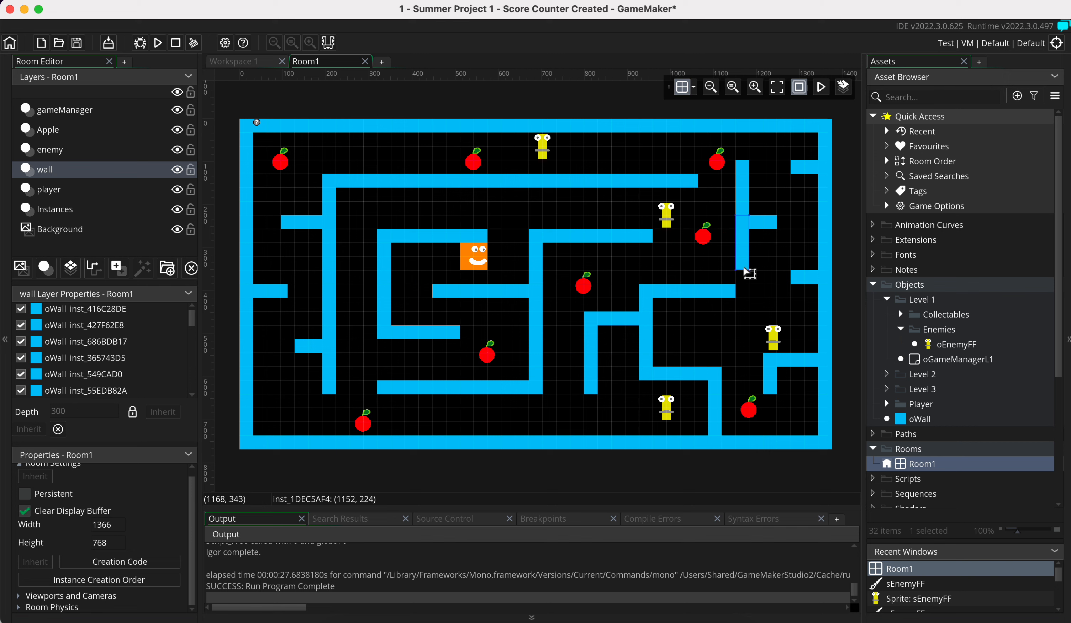
{"action": "left_click_drag", "start_coordinate": [742, 270], "coordinate": [742, 294]}
{"action": "left_click", "coordinate": [157, 51]}
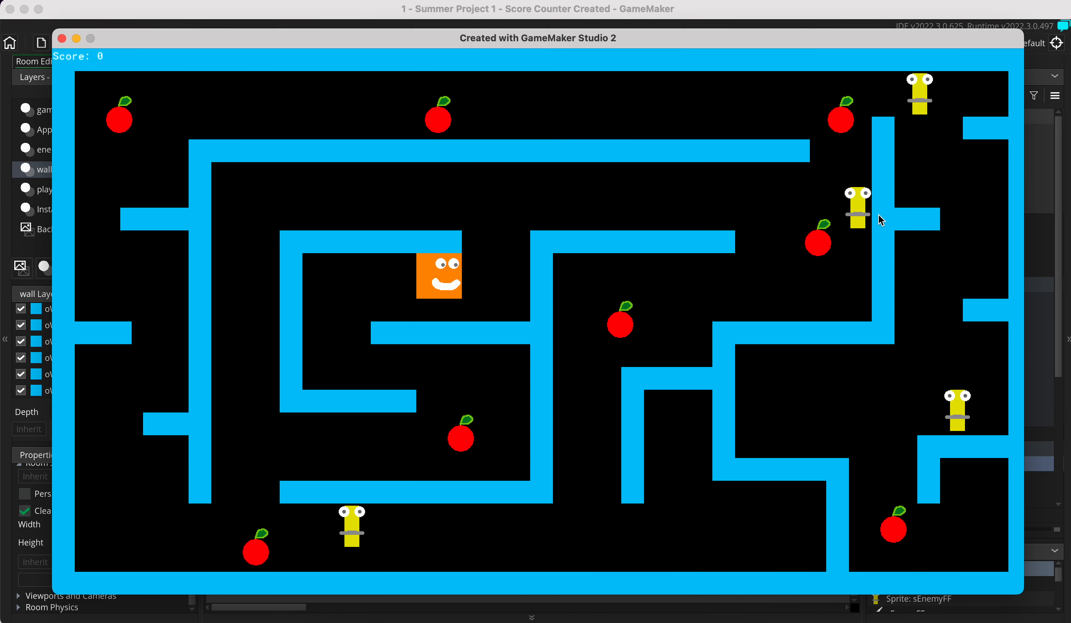
{"action": "left_click", "coordinate": [62, 39]}
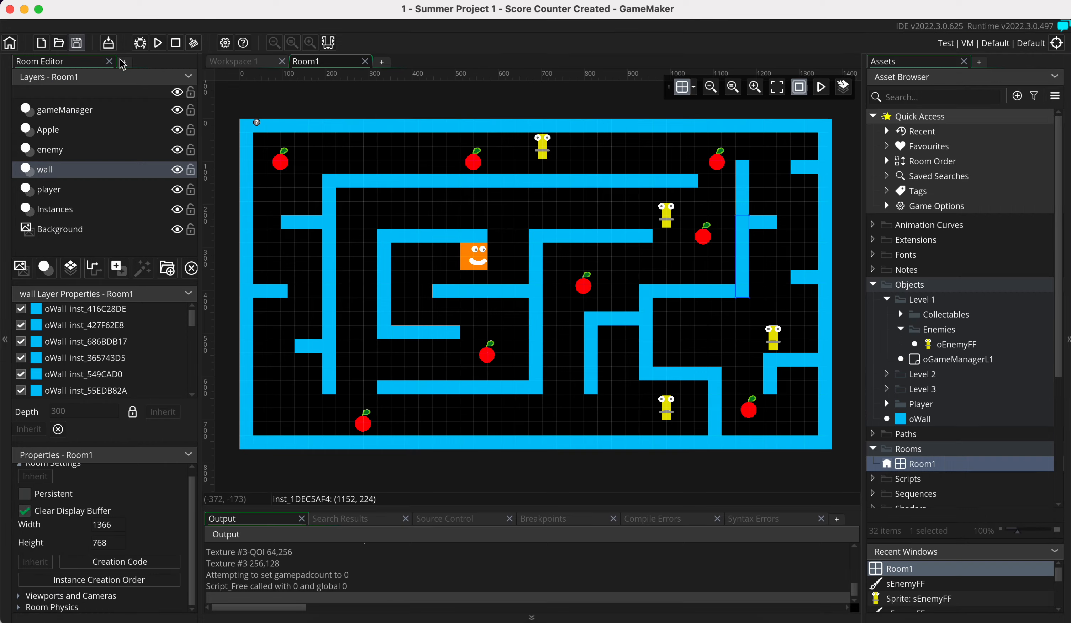
Delete the wall copy at (1152, 224) and stretch the original wall at (1152, 96) down to the horizontal wall's lower edge
{"action": "key", "text": "Delete"}
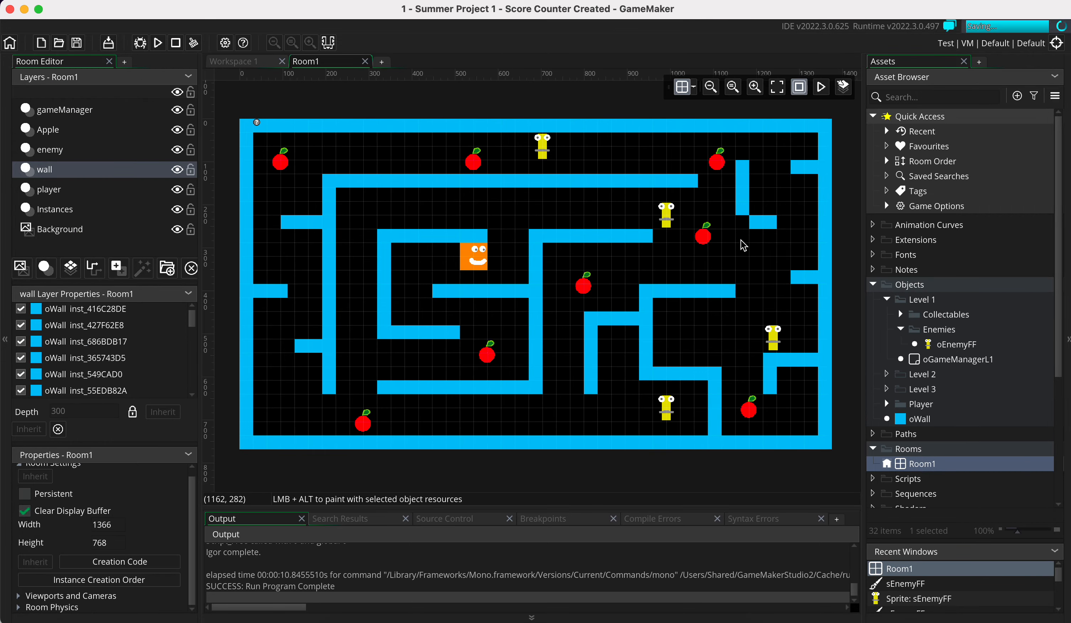
{"action": "left_click_drag", "start_coordinate": [746, 218], "coordinate": [744, 297]}
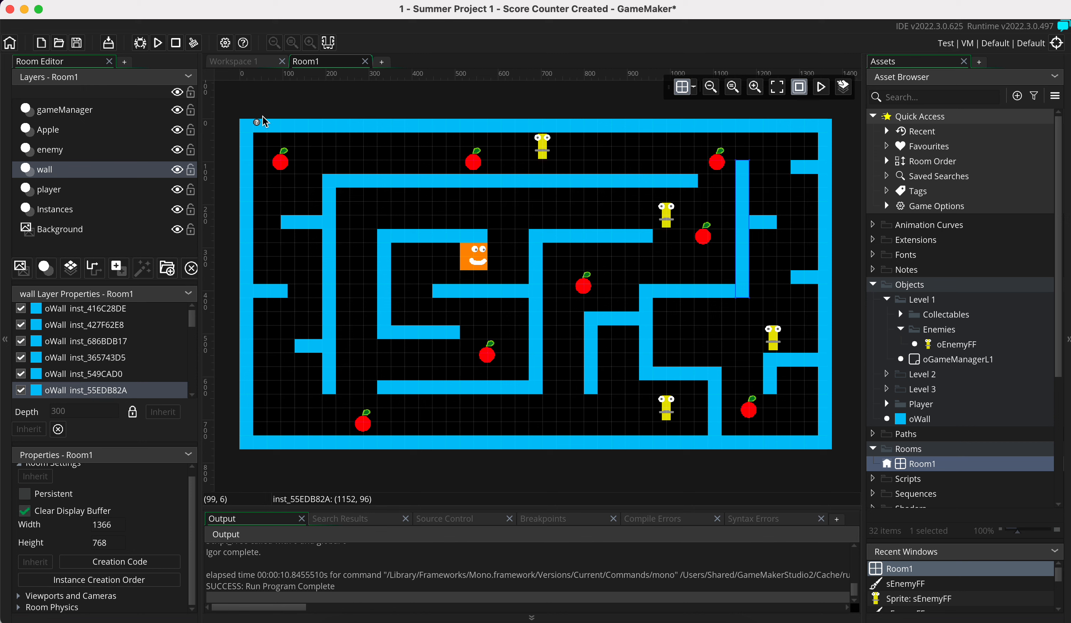
Run the game and steer the player through the maze, collecting apples while watching the enemies bounce between walls
{"action": "left_click", "coordinate": [159, 48]}
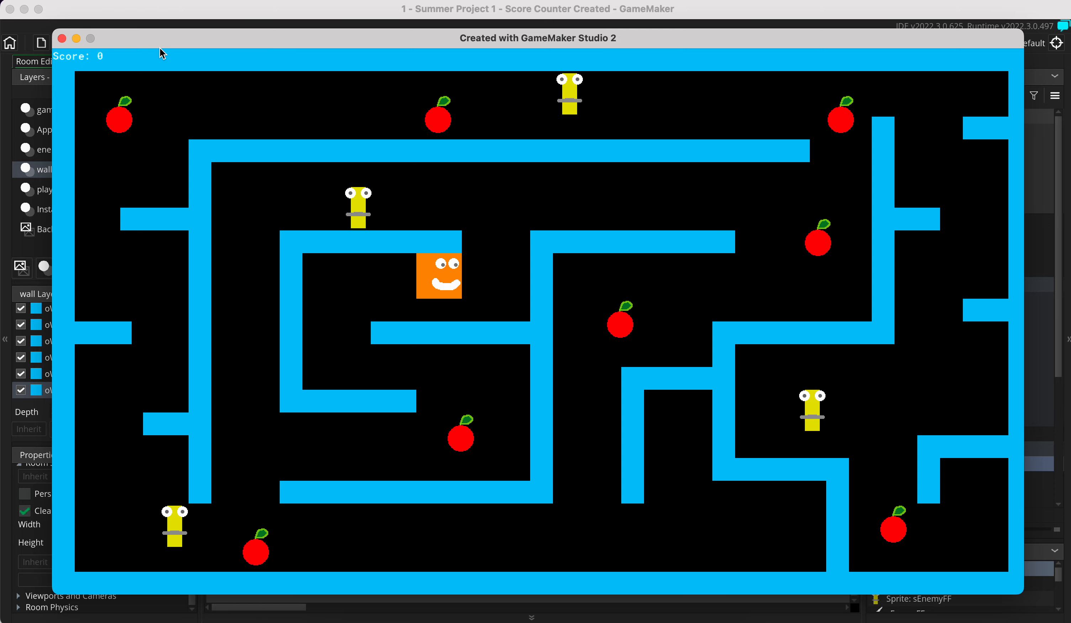
{"action": "key", "text": "Right"}
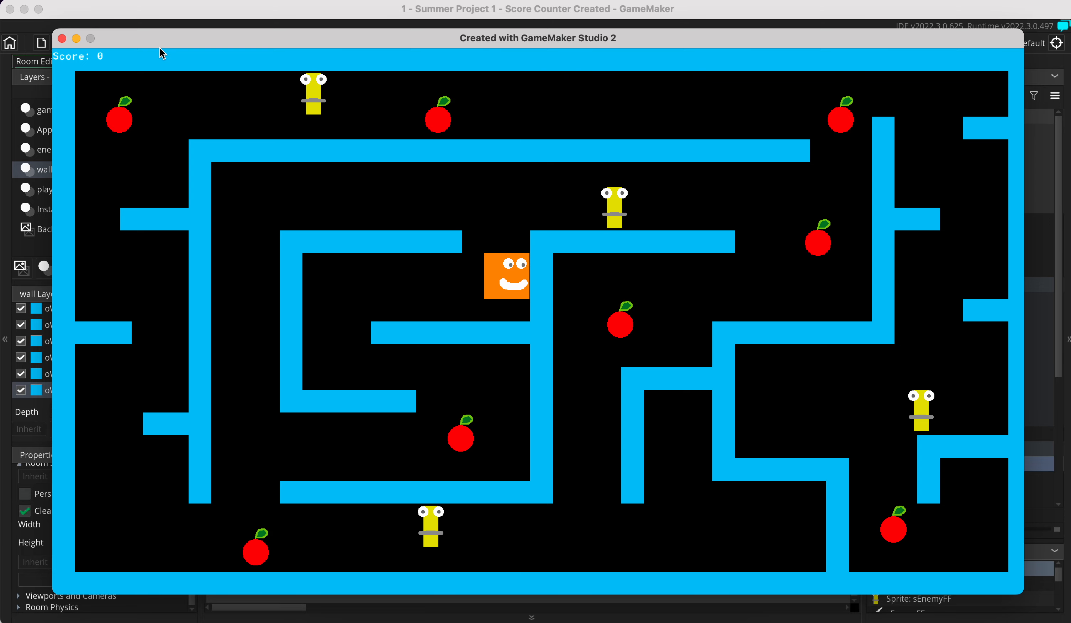
{"action": "key", "text": "Up"}
{"action": "key", "text": "Right"}
{"action": "key", "text": "Down"}
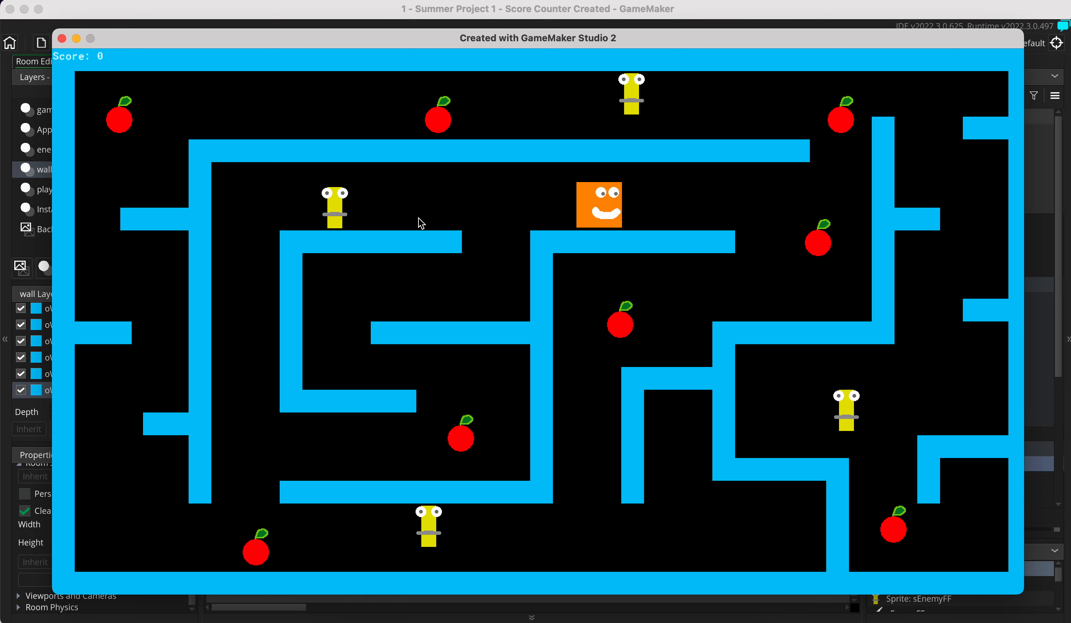
{"action": "key", "text": "Right"}
{"action": "key", "text": "Down"}
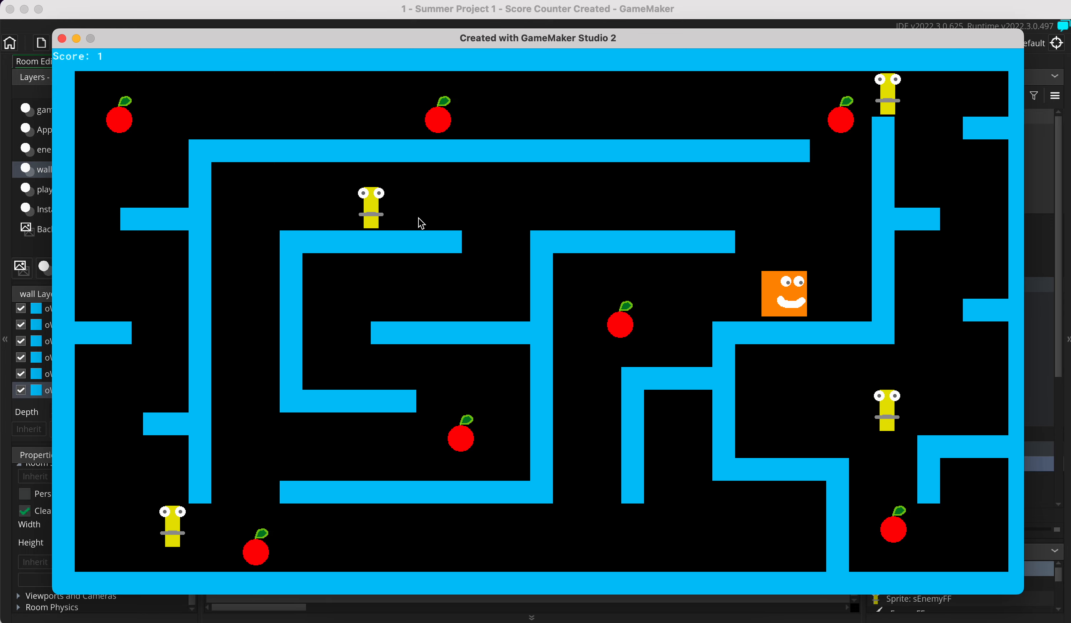
{"action": "key", "text": "Left"}
{"action": "key", "text": "Left"}
{"action": "key", "text": "Down"}
{"action": "key", "text": "Up"}
{"action": "key", "text": "Up"}
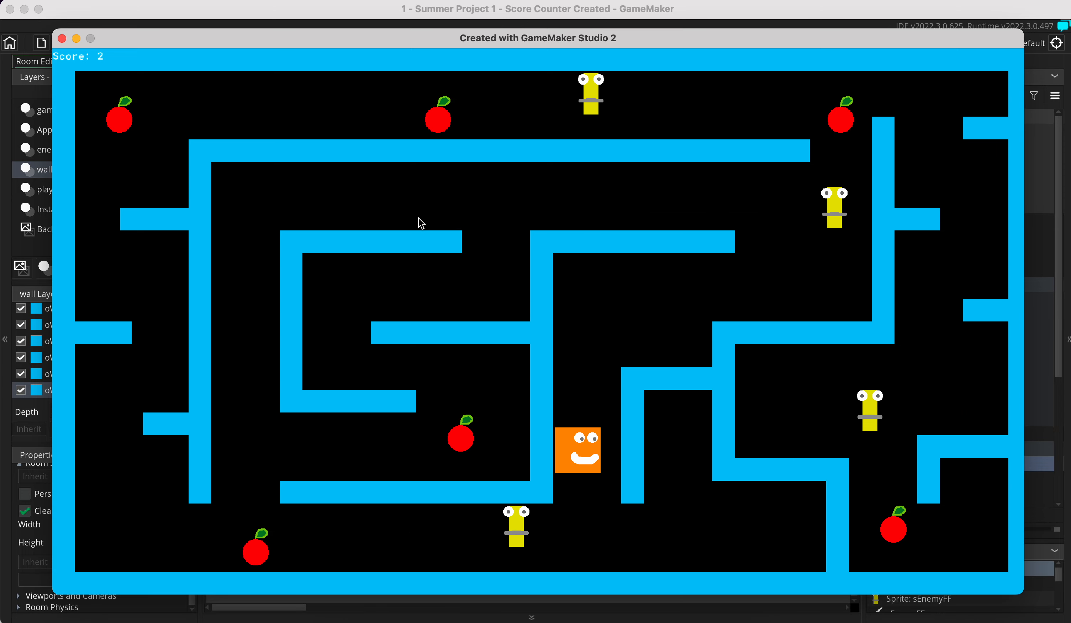